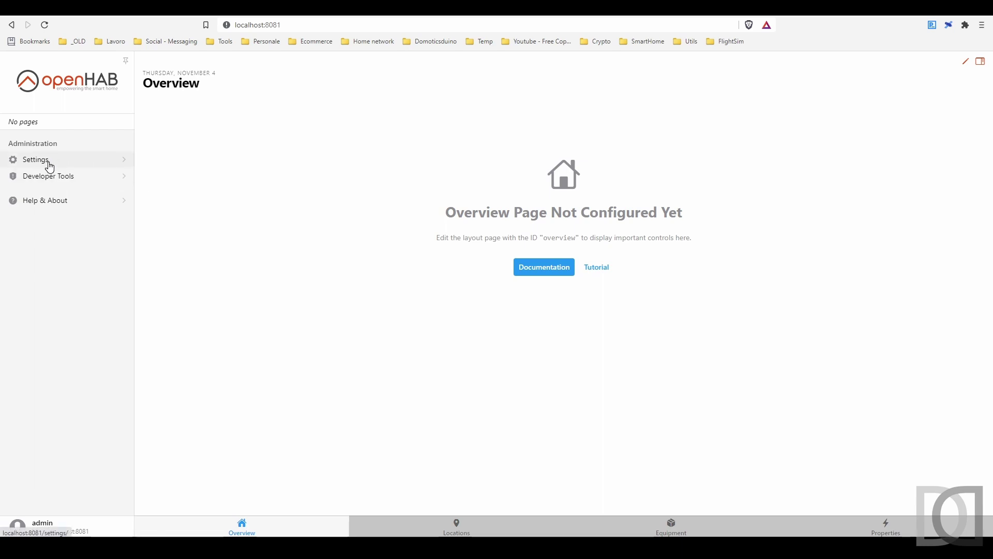
- Start a new Generic MQTT Thing from the MQTT Binding in the Things settings
{"action": "left_click", "coordinate": [50, 164]}
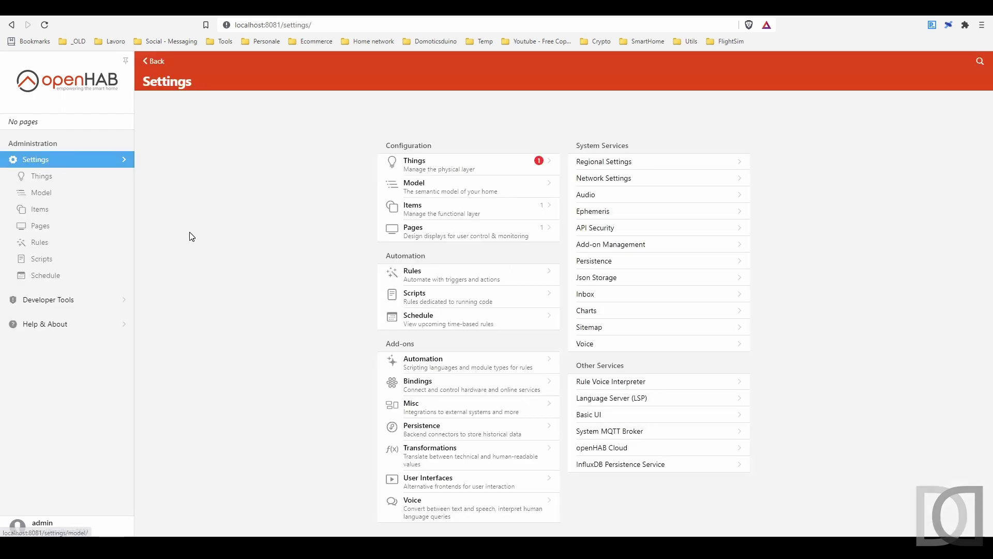
{"action": "left_click", "coordinate": [460, 177]}
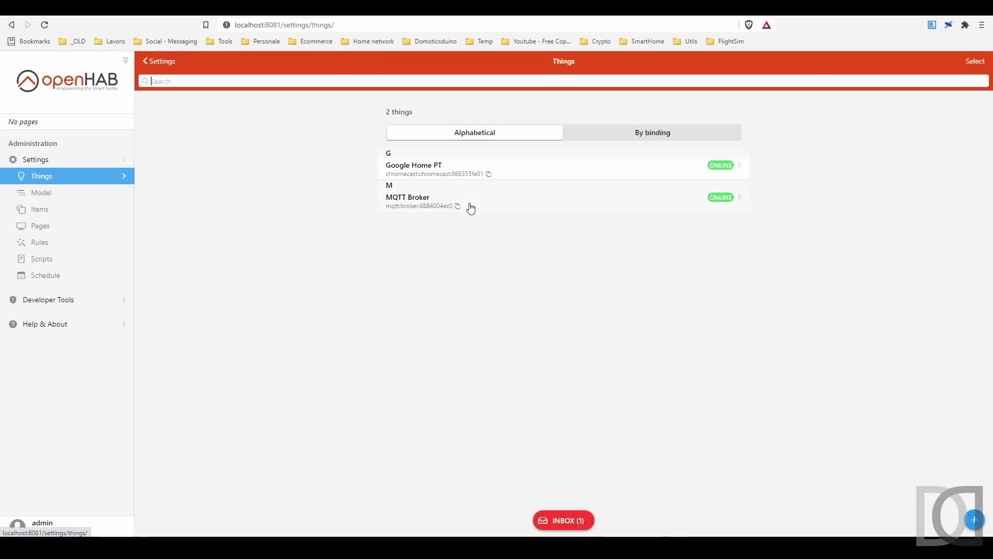
{"action": "left_click", "coordinate": [975, 519]}
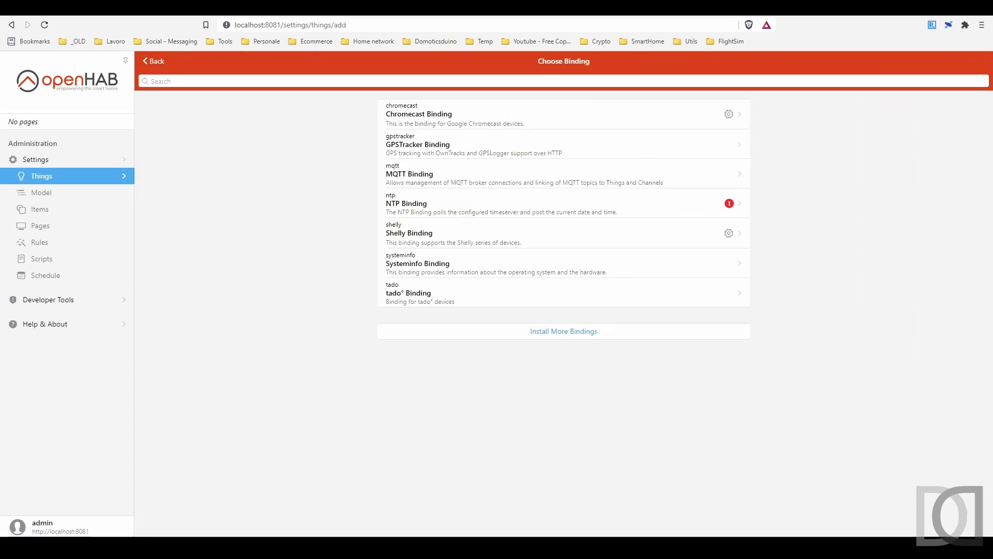
{"action": "left_click", "coordinate": [414, 171]}
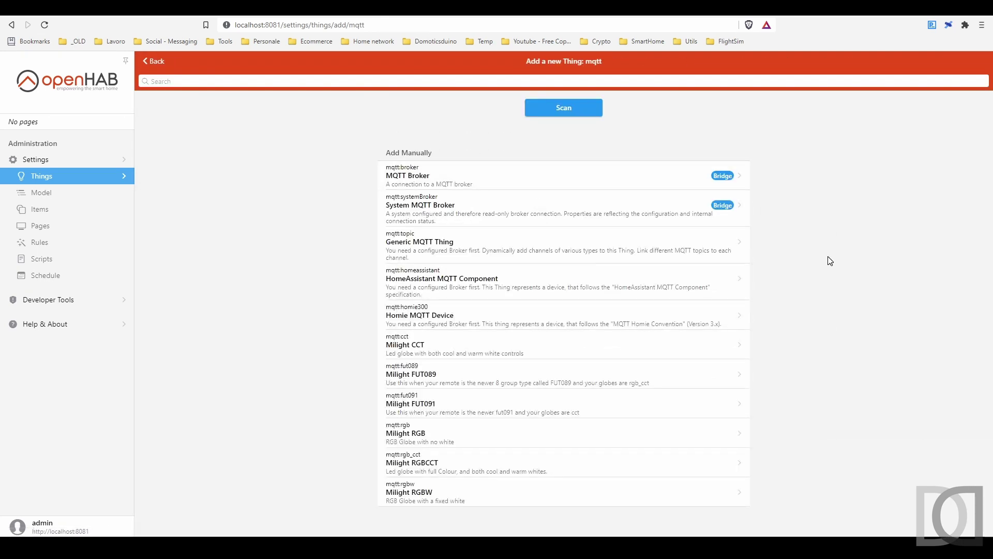
{"action": "left_click", "coordinate": [428, 245]}
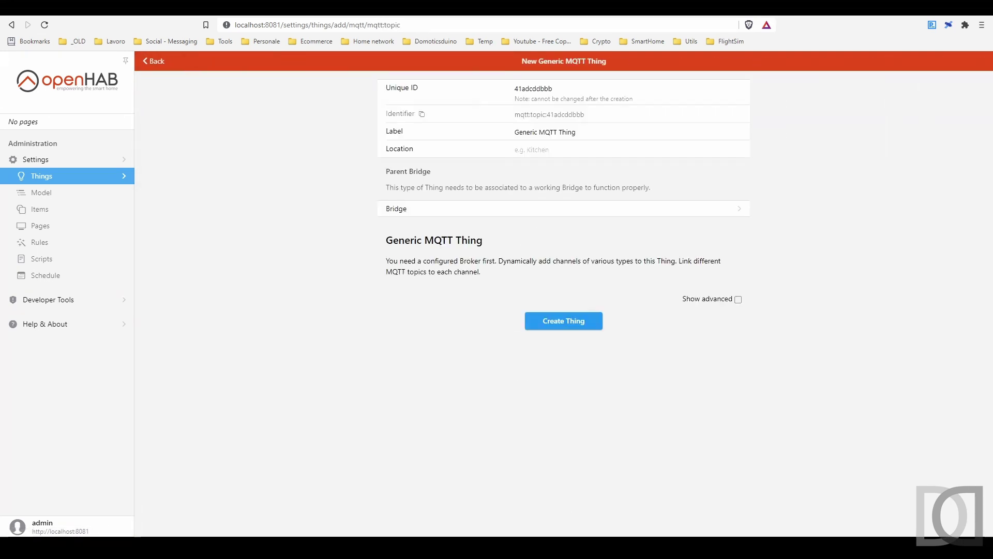
- Create the thing with label ESP8266mcu12, location PTIngresso and MQTT Broker as its parent bridge
{"action": "left_click_drag", "start_coordinate": [515, 132], "coordinate": [577, 132]}
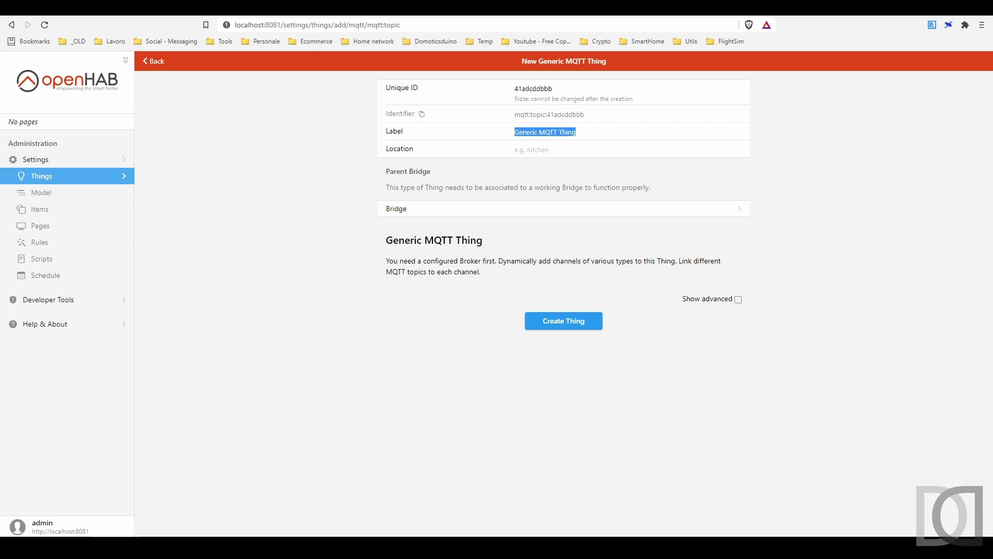
{"action": "type", "text": "ESP8266mcu12"}
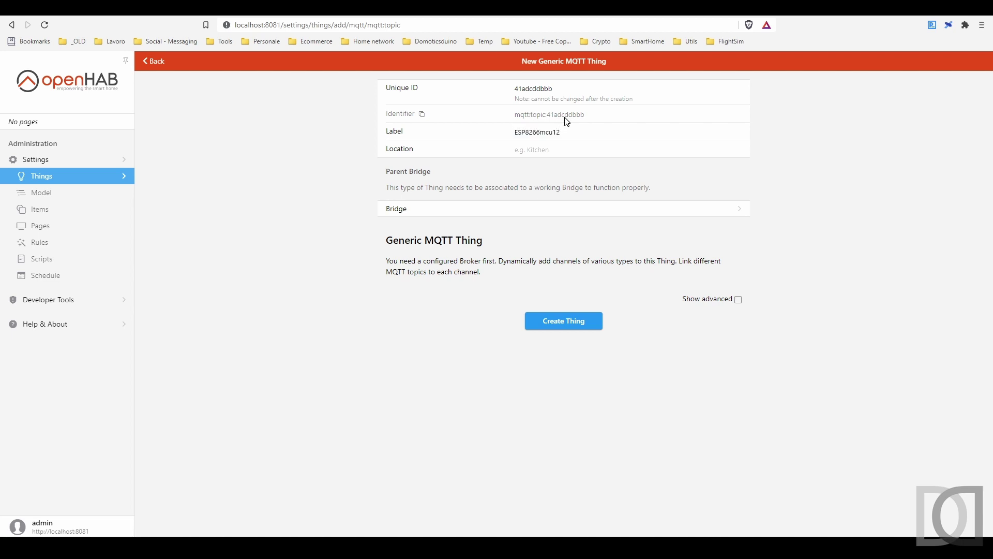
{"action": "left_click", "coordinate": [517, 150]}
{"action": "type", "text": "PTIngresso"}
{"action": "left_click", "coordinate": [414, 208]}
{"action": "left_click", "coordinate": [40, 452]}
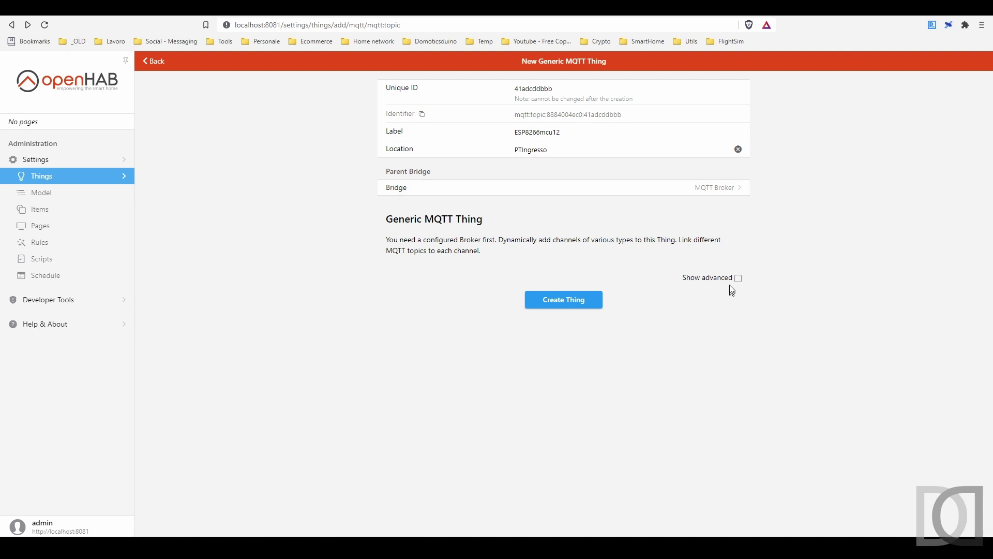
{"action": "left_click", "coordinate": [549, 306]}
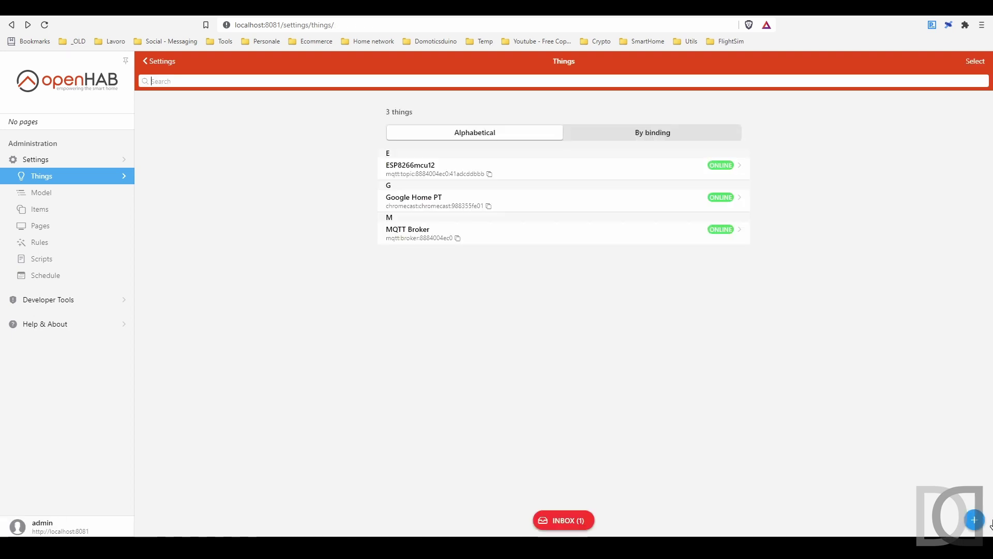
- Start a second Generic MQTT Thing from the MQTT Binding
{"action": "left_click", "coordinate": [972, 515]}
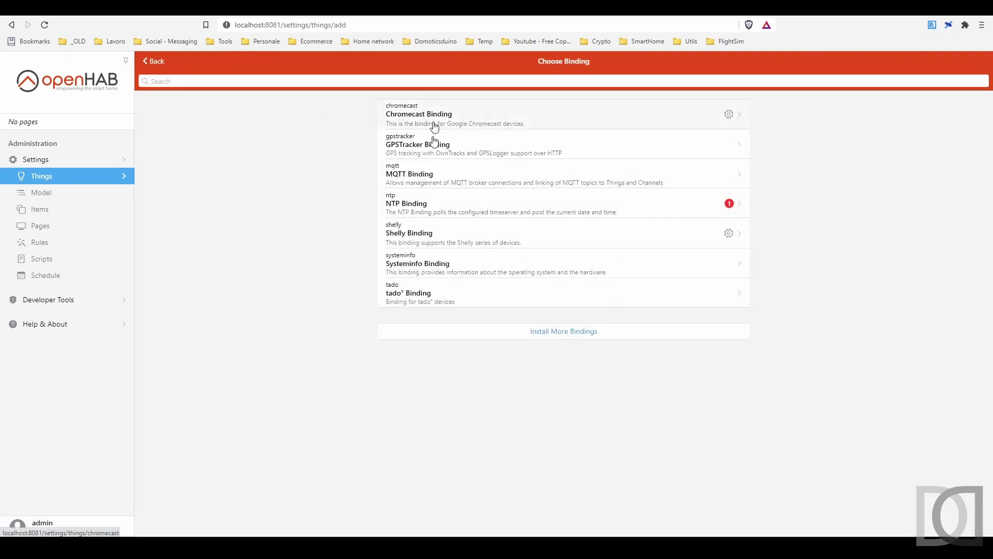
{"action": "left_click", "coordinate": [417, 180]}
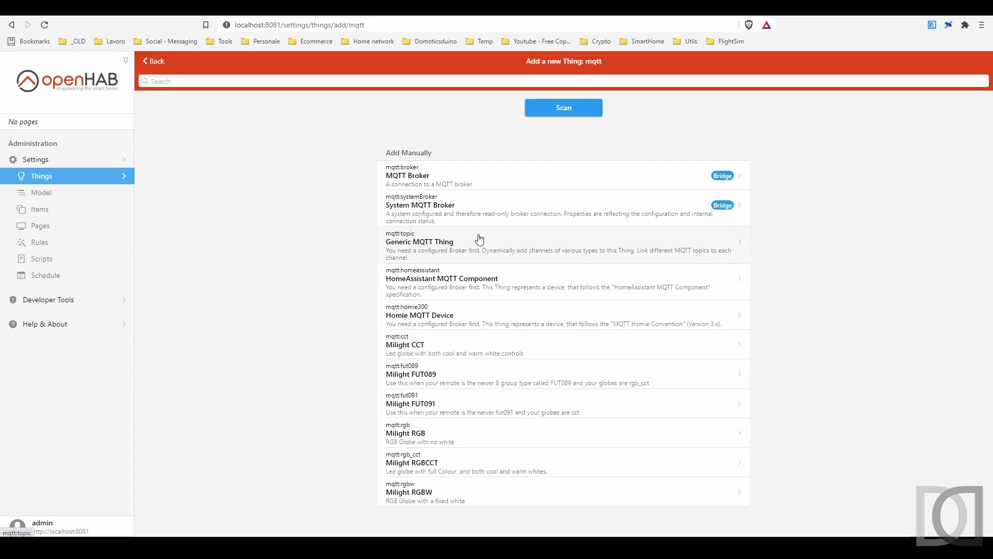
{"action": "left_click", "coordinate": [455, 253]}
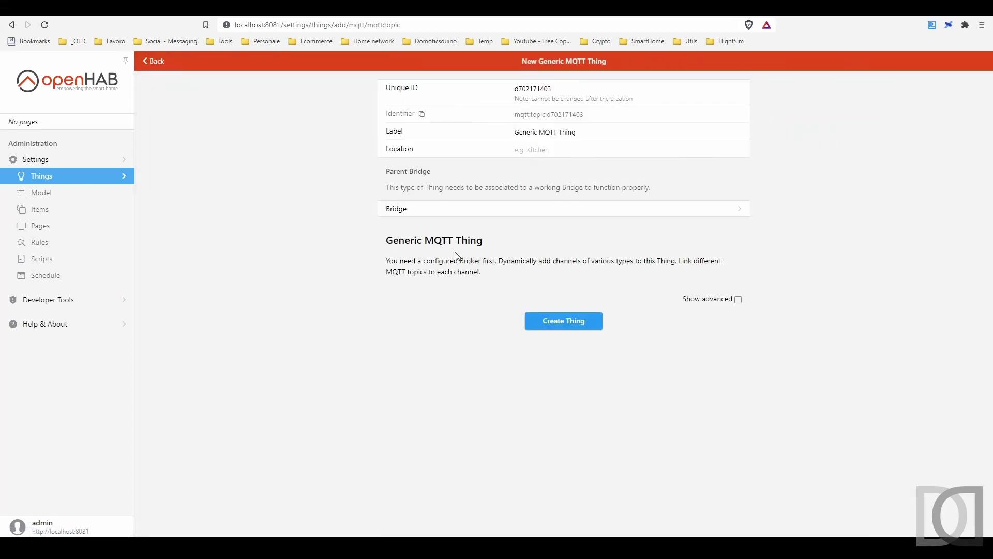
- Create the second thing with label ESP8266mcu13, location PSGarage and MQTT Broker as its parent bridge
{"action": "triple_click", "coordinate": [559, 132]}
{"action": "type", "text": "ESP8266mcu12"}
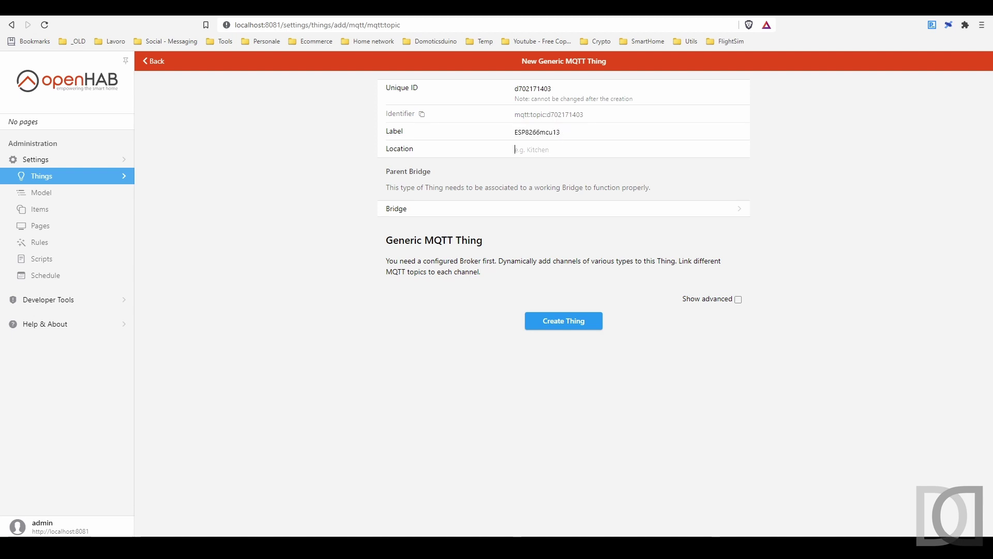
{"action": "left_click", "coordinate": [520, 150]}
{"action": "type", "text": "PSGarage"}
{"action": "left_click", "coordinate": [487, 212]}
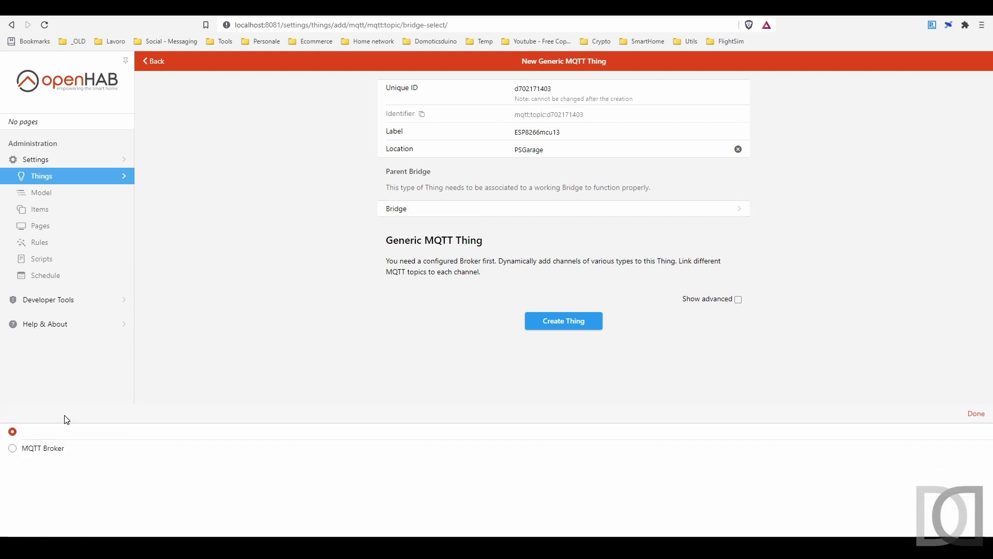
{"action": "left_click", "coordinate": [56, 450]}
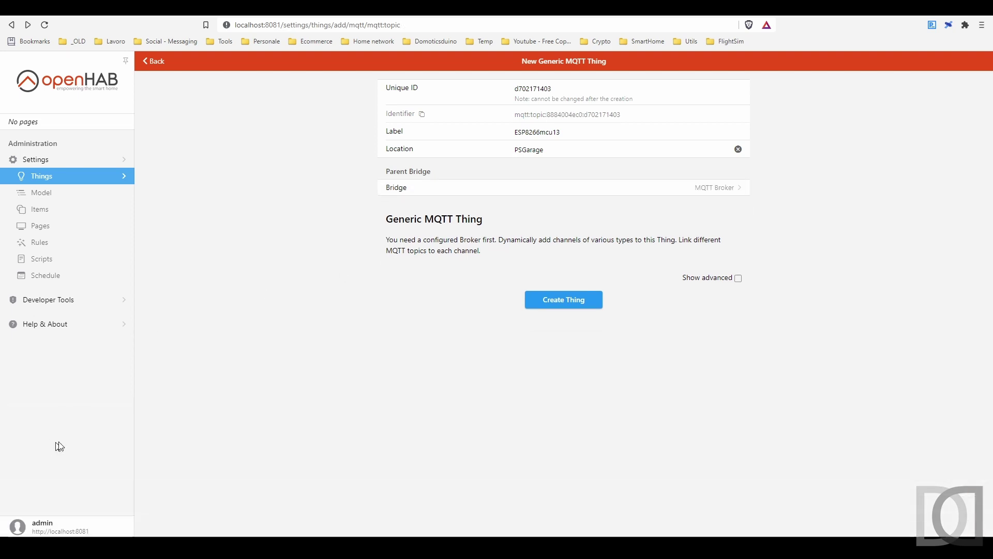
{"action": "left_click", "coordinate": [577, 318]}
- Start a Number Value channel on the ESP8266mcu12 thing with identifier chPTConsumoEnergia and label Consumo Energia PT
{"action": "left_click", "coordinate": [445, 173]}
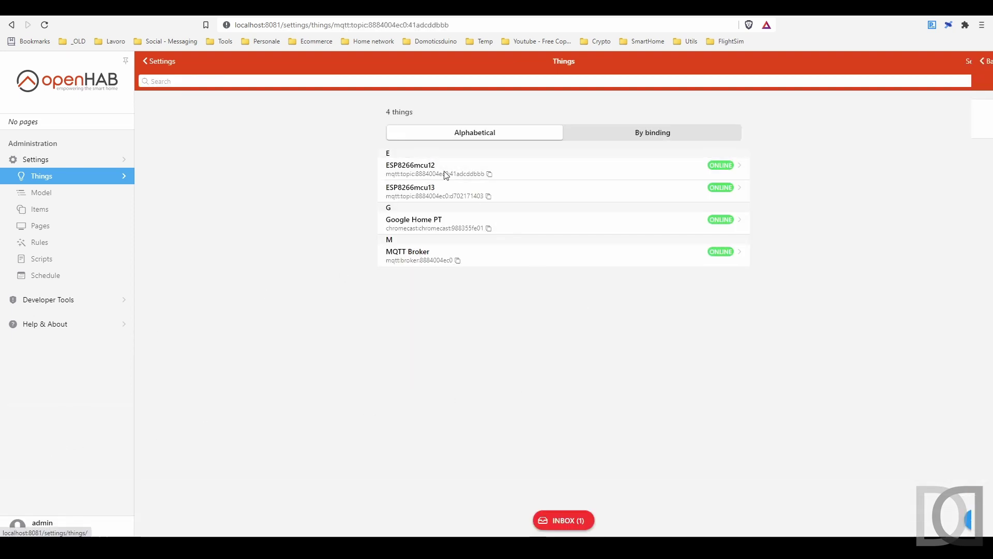
{"action": "left_click", "coordinate": [569, 86]}
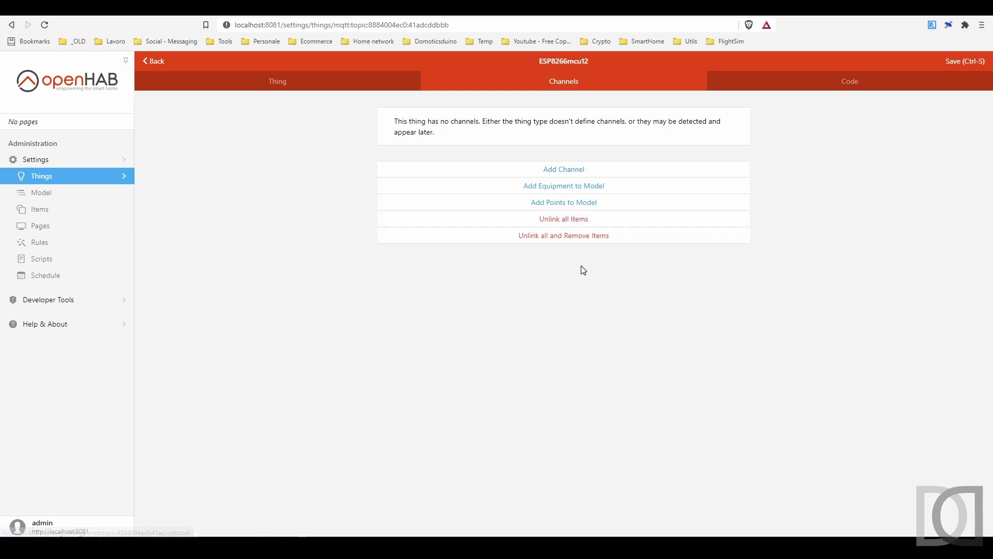
{"action": "left_click", "coordinate": [578, 171]}
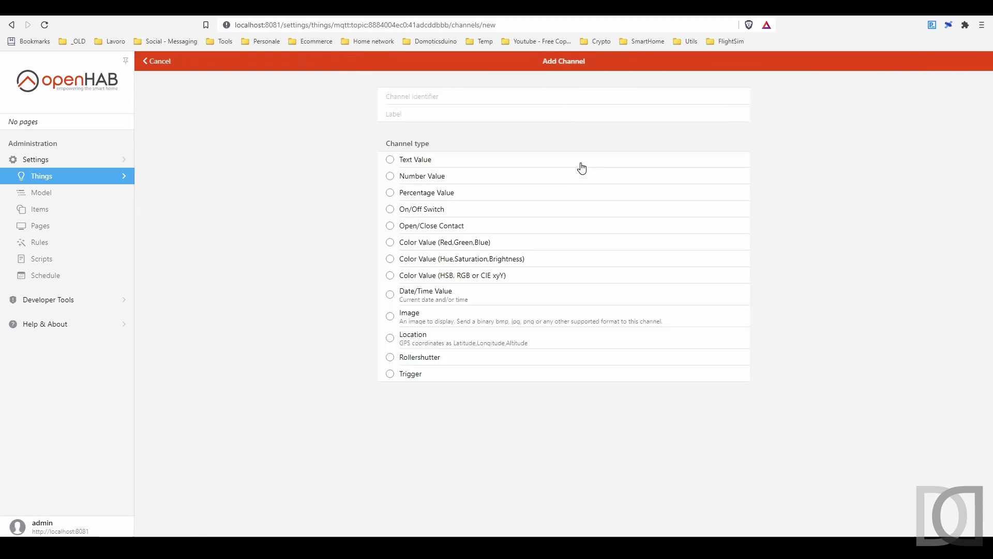
{"action": "type", "text": "Consumo Energia PS"}
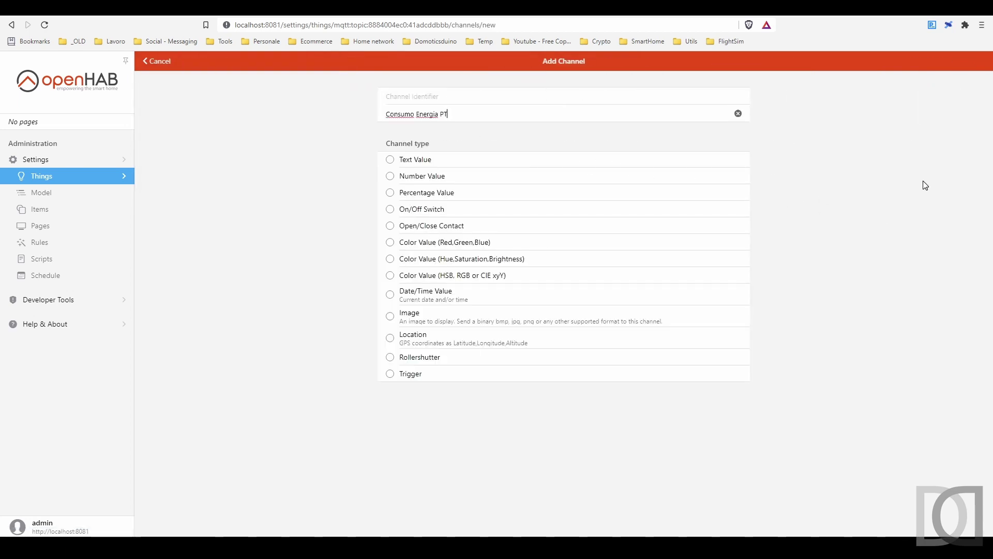
{"action": "type", "text": "chPTConsumoEnergia"}
{"action": "left_click", "coordinate": [435, 182]}
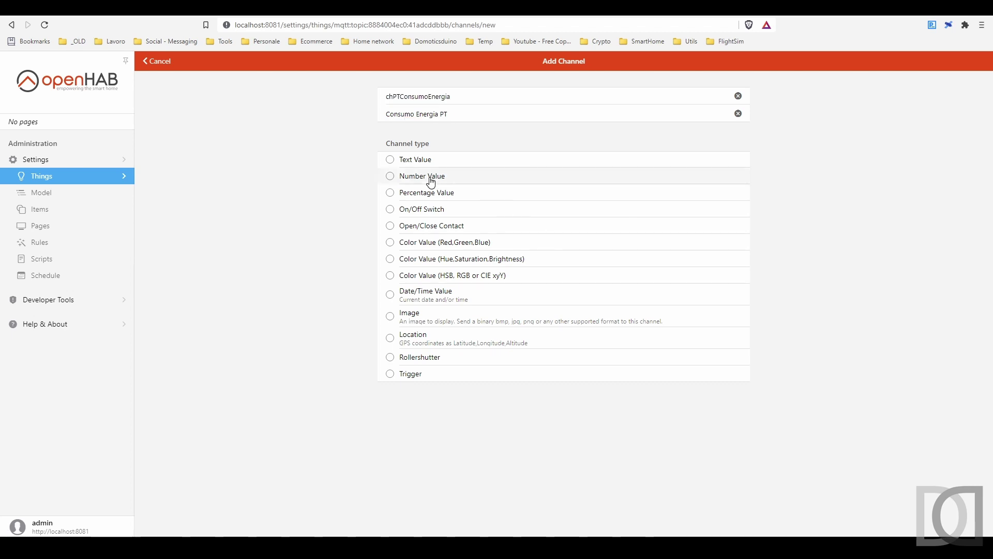
- Show the channel's advanced configuration and set its MQTT state topic to smarthome/power/esp8266mcu12/state
{"action": "scroll", "coordinate": [841, 211], "scroll_direction": "down", "scroll_amount": 2}
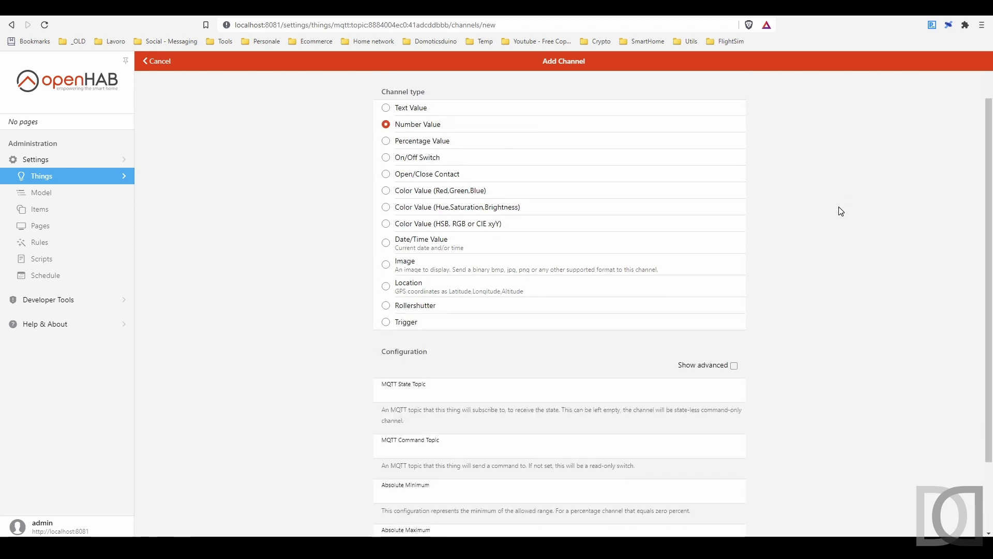
{"action": "left_click", "coordinate": [733, 366]}
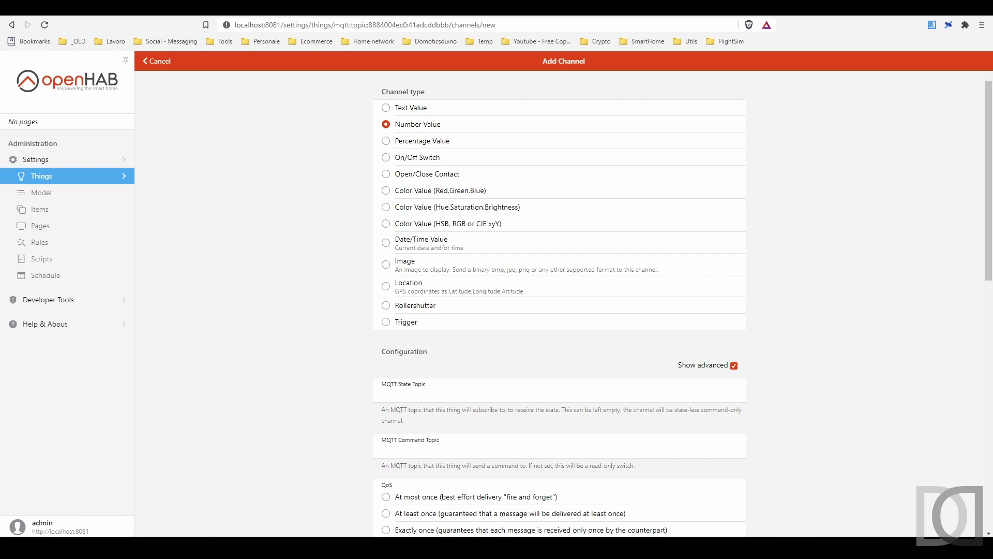
{"action": "left_click", "coordinate": [494, 389]}
{"action": "type", "text": "smarthome/power/esp8266mcu12/state"}
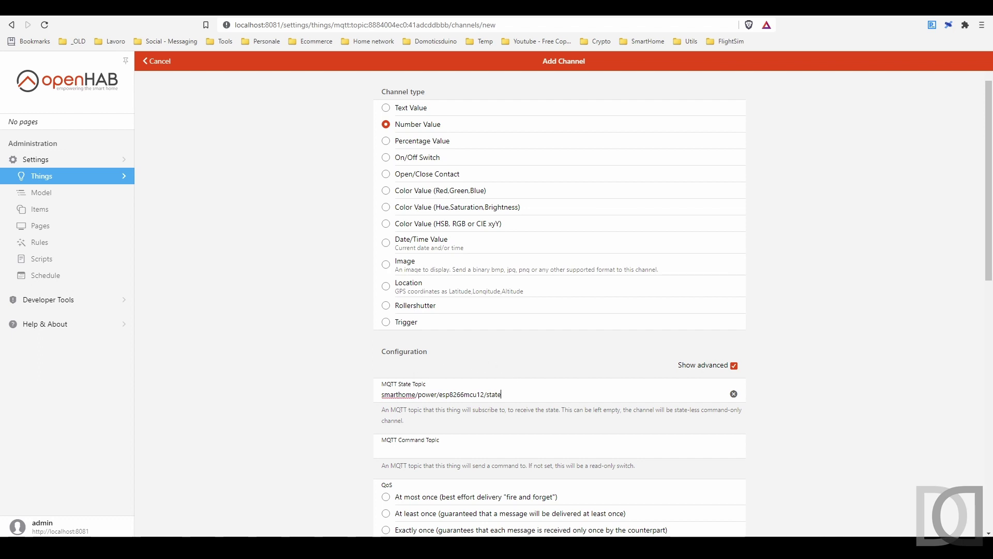
- Set the channel's QoS to At least once and its unit of measurement to W
{"action": "scroll", "coordinate": [409, 411], "scroll_direction": "down", "scroll_amount": 1}
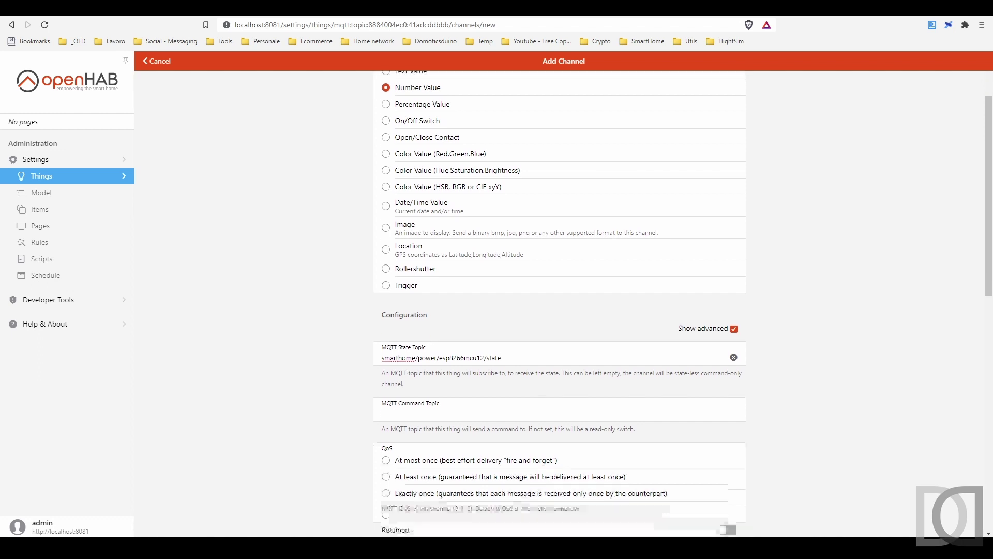
{"action": "scroll", "coordinate": [409, 411], "scroll_direction": "down", "scroll_amount": 1}
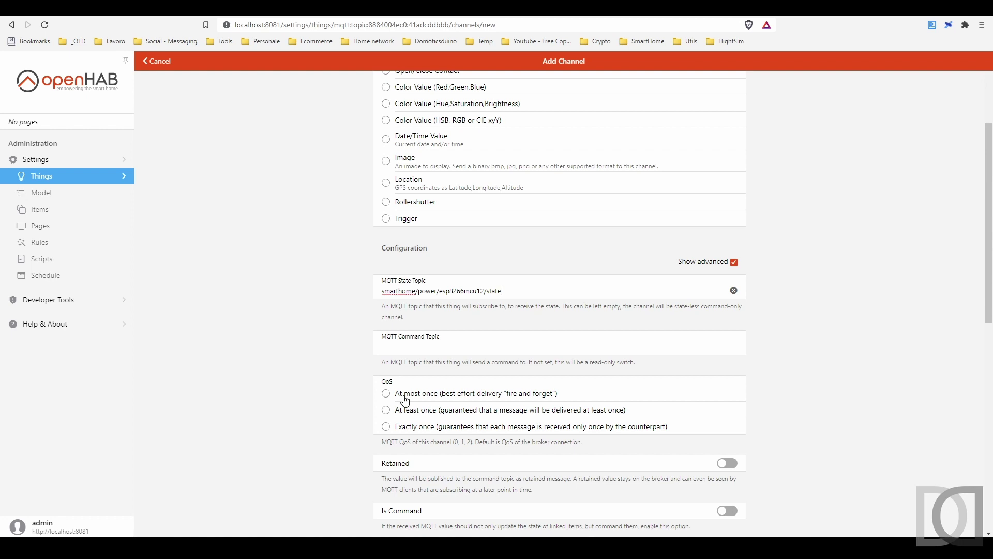
{"action": "left_click", "coordinate": [408, 410]}
{"action": "scroll", "coordinate": [465, 403], "scroll_direction": "down", "scroll_amount": 4}
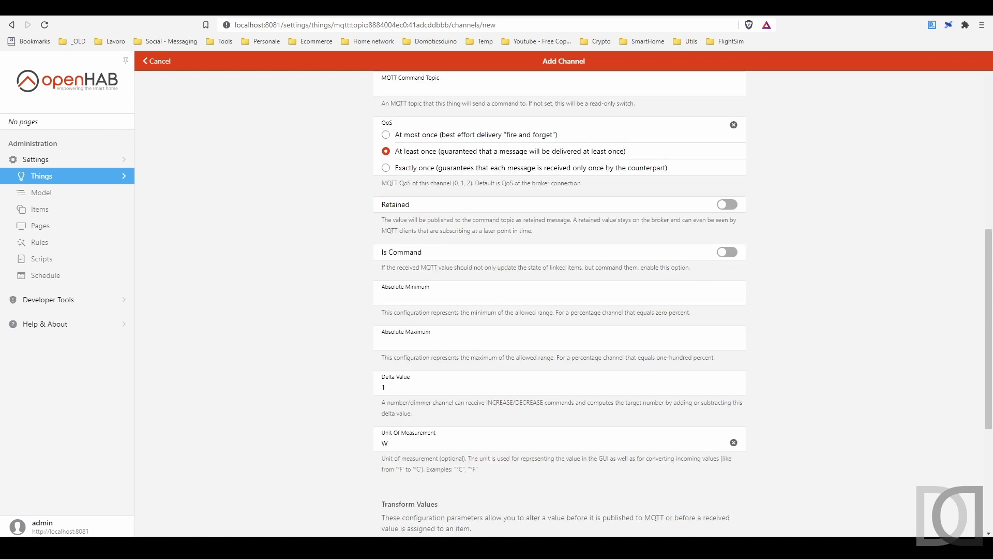
- Set the incoming value transformation to JSONPATH:$.power and create the channel
{"action": "scroll", "coordinate": [435, 428], "scroll_direction": "down", "scroll_amount": 4}
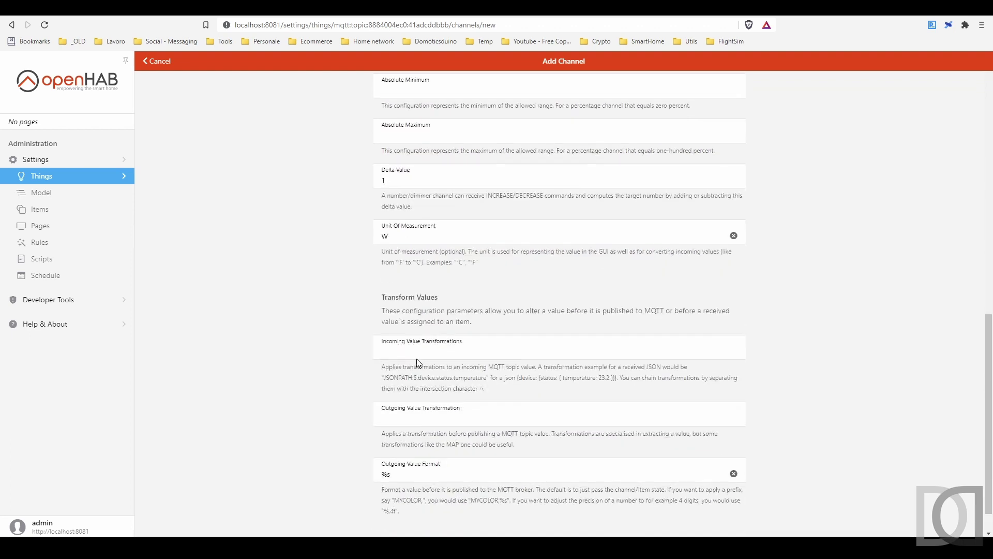
{"action": "type", "text": "JSONPATH:$.power"}
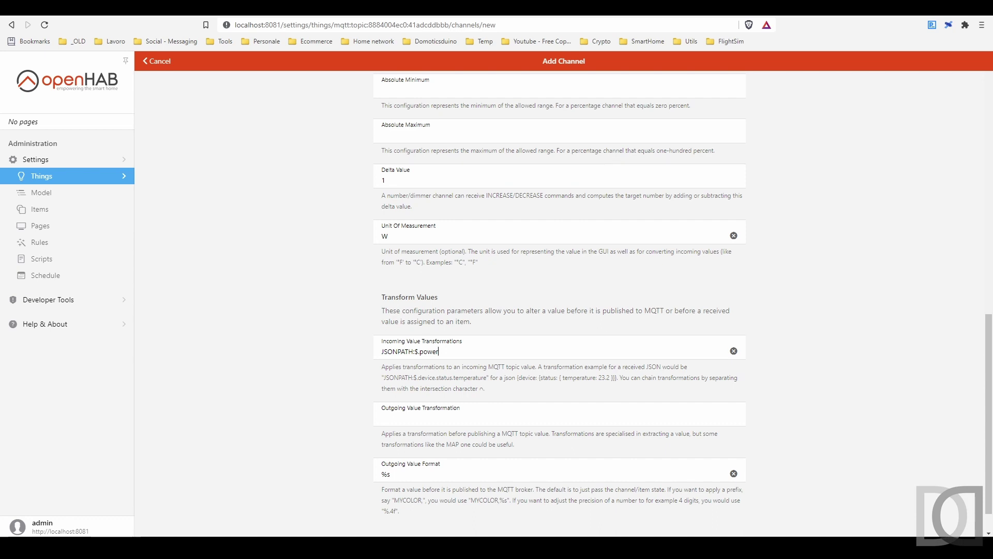
{"action": "scroll", "coordinate": [629, 483], "scroll_direction": "down", "scroll_amount": 1}
{"action": "left_click", "coordinate": [629, 483]}
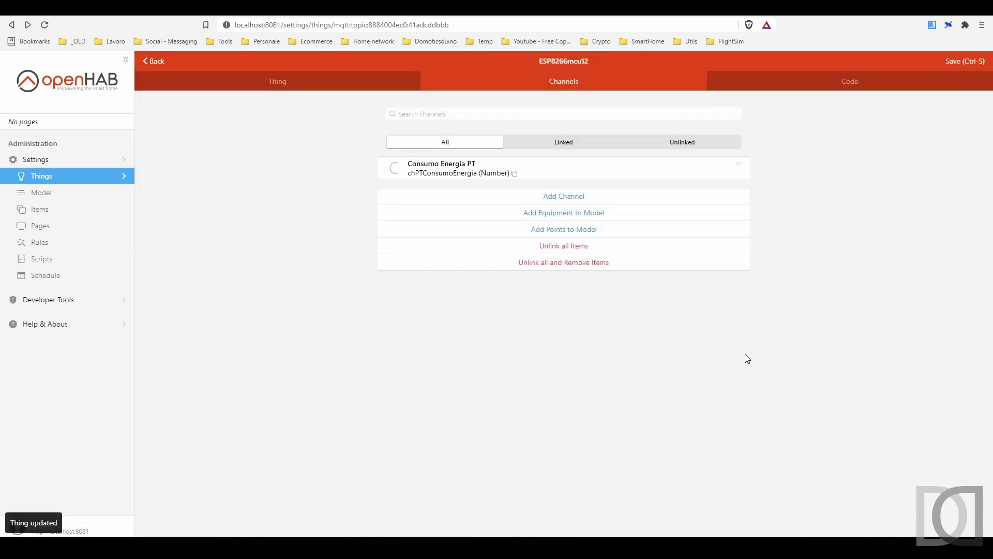
- Start adding the ESP8266mcu12 thing to the model as equipment, with the Test location as parent group
{"action": "left_click", "coordinate": [574, 213]}
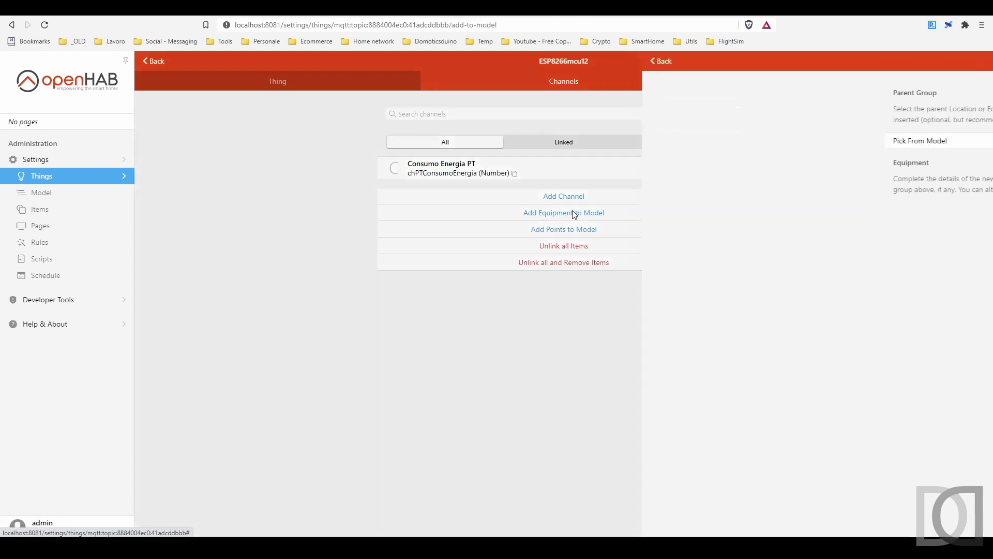
{"action": "left_click", "coordinate": [468, 141]}
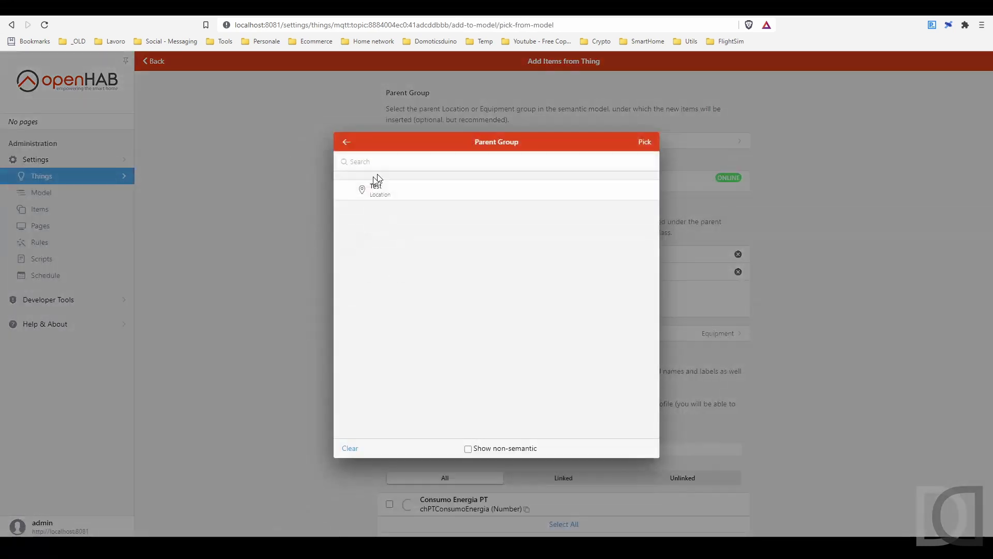
{"action": "left_click", "coordinate": [378, 201]}
{"action": "left_click", "coordinate": [644, 142]}
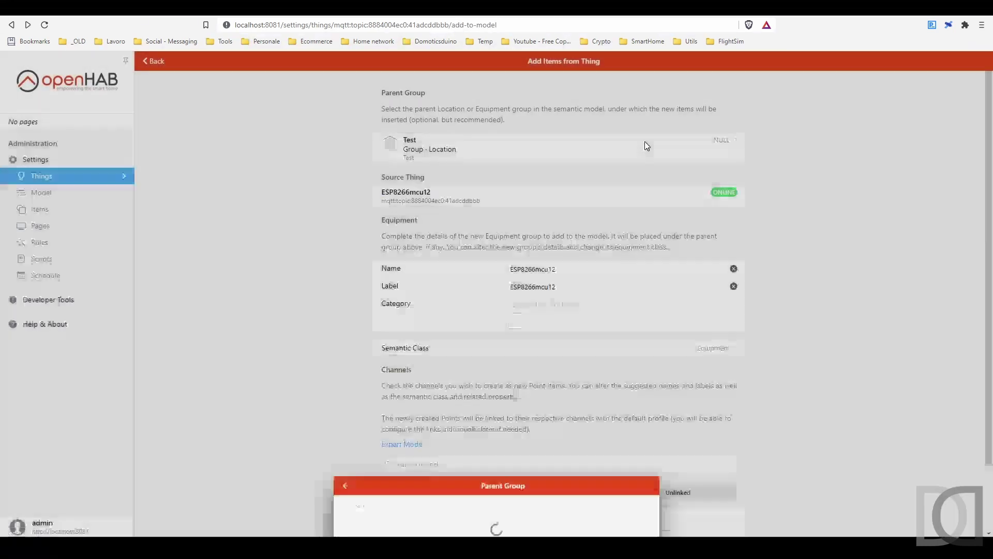
- Name the equipment eqPTConsumoEnergia, label it Consumo Energia PT and set its category to energy
{"action": "triple_click", "coordinate": [532, 269]}
{"action": "type", "text": "eqPTConsumoEnergia"}
{"action": "key", "text": "Tab"}
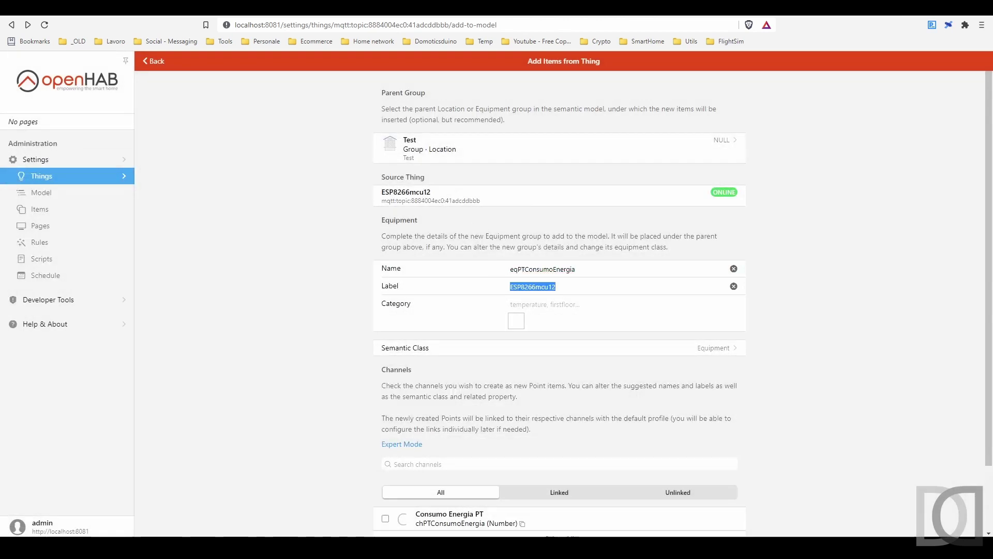
{"action": "type", "text": "Consumo Energia PT"}
{"action": "key", "text": "Tab"}
{"action": "type", "text": "energy"}
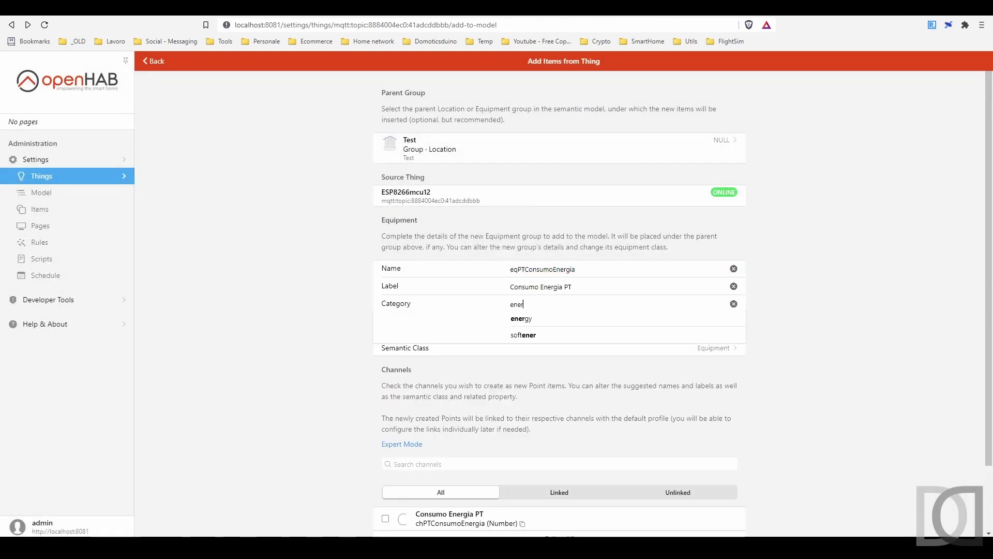
- Set the equipment's semantic class to Sensor and include the Consumo Energia PT channel as a point
{"action": "left_click", "coordinate": [716, 352]}
{"action": "type", "text": "sens"}
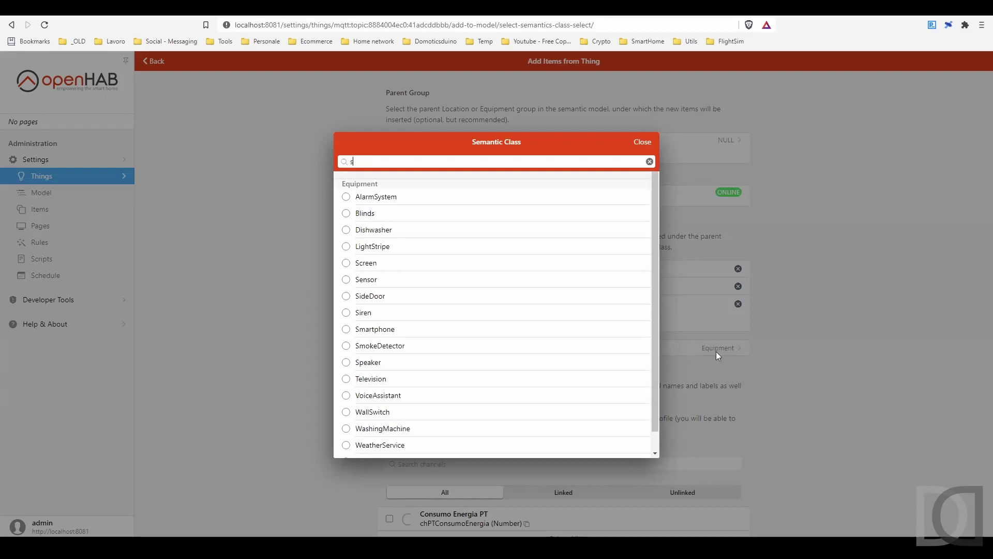
{"action": "left_click", "coordinate": [368, 200]}
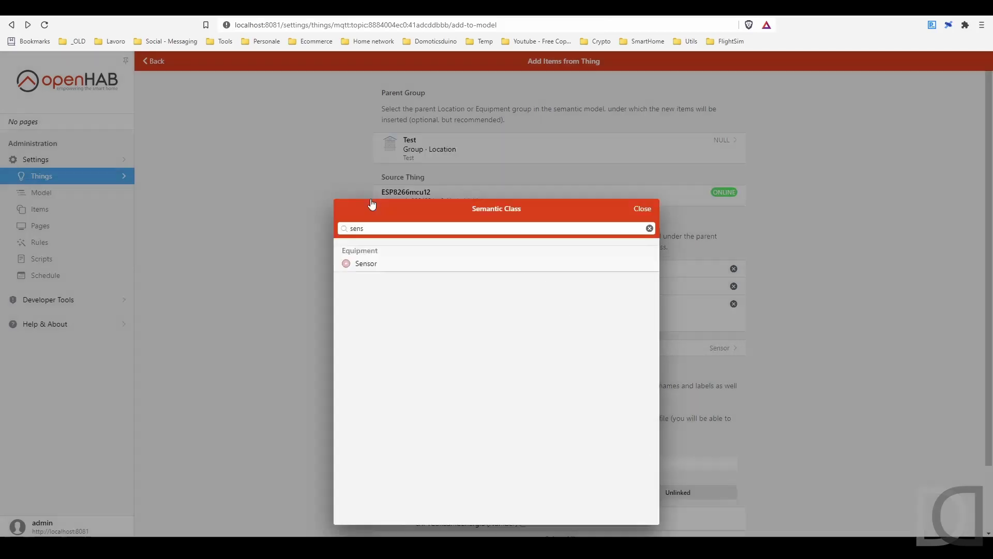
{"action": "scroll", "coordinate": [386, 443], "scroll_direction": "down", "scroll_amount": 2}
{"action": "left_click", "coordinate": [385, 444]}
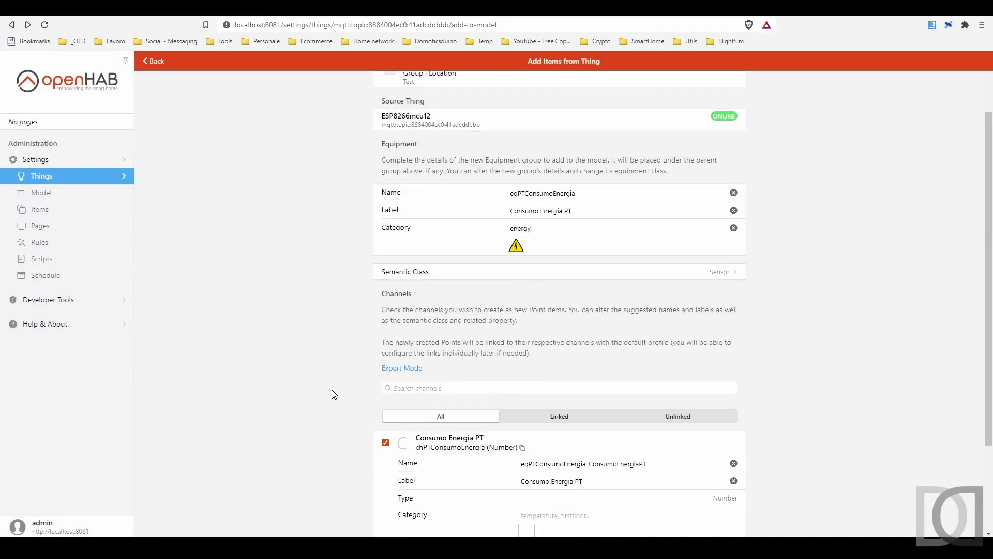
- Name the Consumo Energia PT point ptPTConsumoEnergia and set its category to energy
{"action": "scroll", "coordinate": [333, 395], "scroll_direction": "down", "scroll_amount": 3}
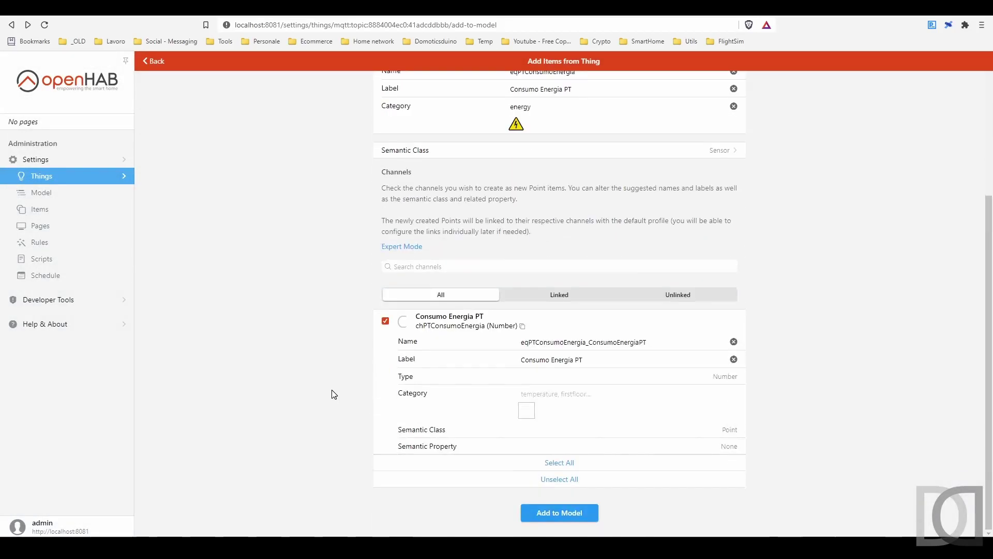
{"action": "double_click", "coordinate": [582, 342]}
{"action": "type", "text": "ptPTConsumoEnergia"}
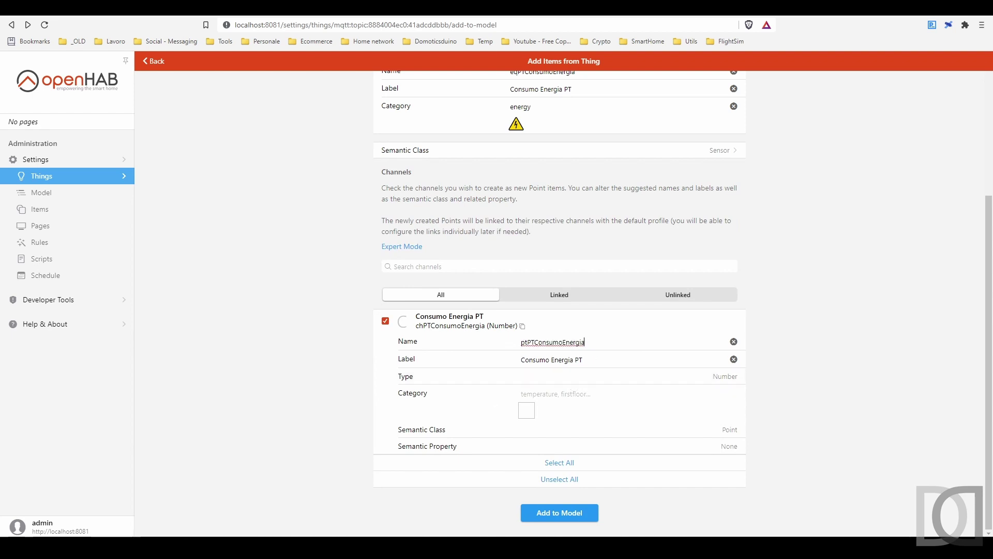
{"action": "left_click", "coordinate": [554, 394]}
{"action": "type", "text": "energy"}
- Give the point the semantic class Measurement and property Power, and add the equipment to the model
{"action": "left_click", "coordinate": [735, 429]}
{"action": "type", "text": "meas"}
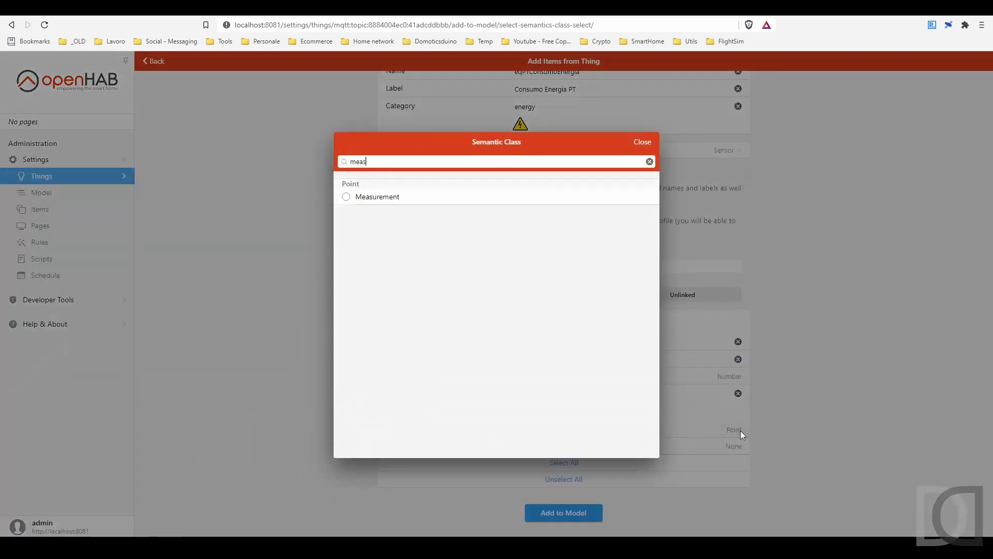
{"action": "left_click", "coordinate": [368, 198]}
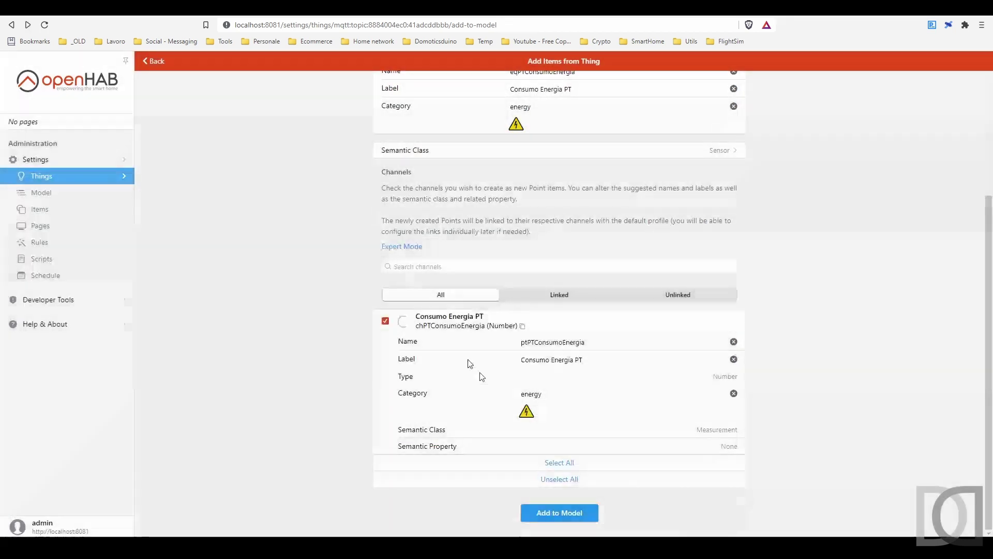
{"action": "left_click", "coordinate": [733, 450]}
{"action": "type", "text": "power"}
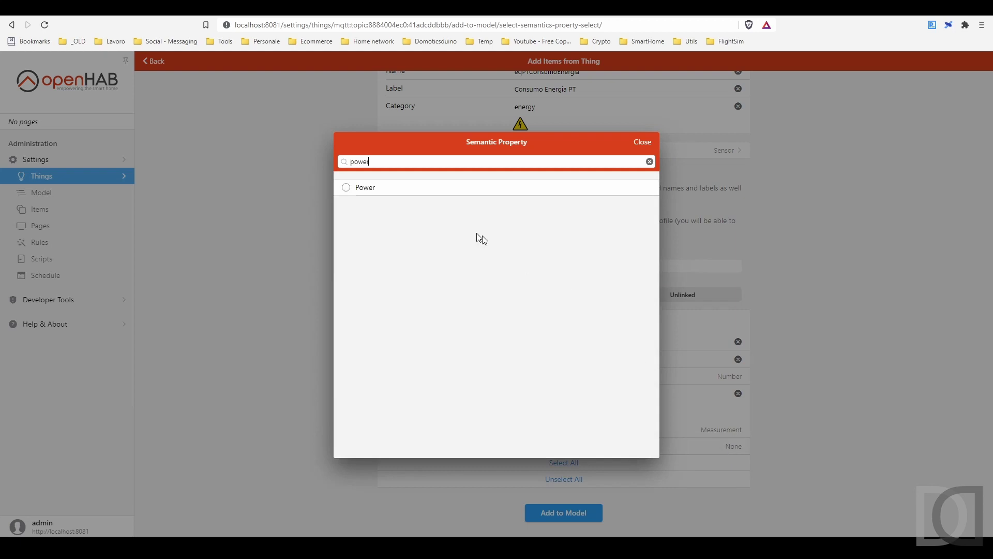
{"action": "left_click", "coordinate": [363, 190]}
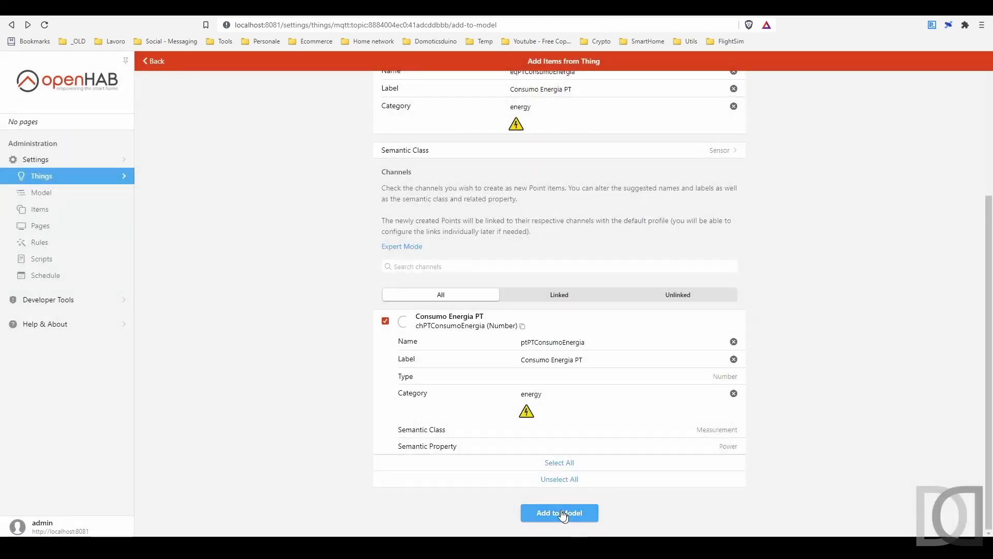
{"action": "left_click", "coordinate": [561, 513]}
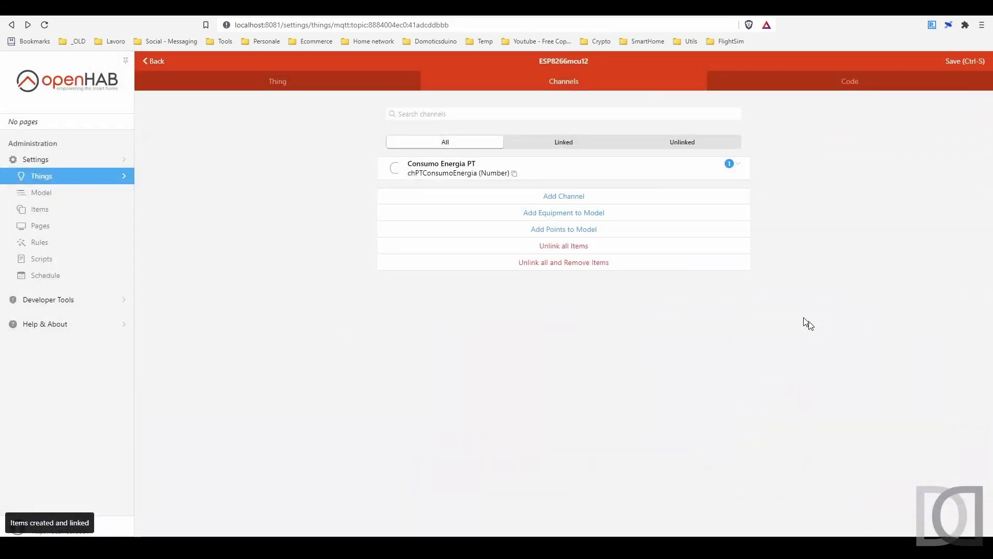
- Check the item linked to the Consumo Energia PT channel, save the ESP8266mcu12 thing and return to the things list
{"action": "left_click", "coordinate": [740, 167]}
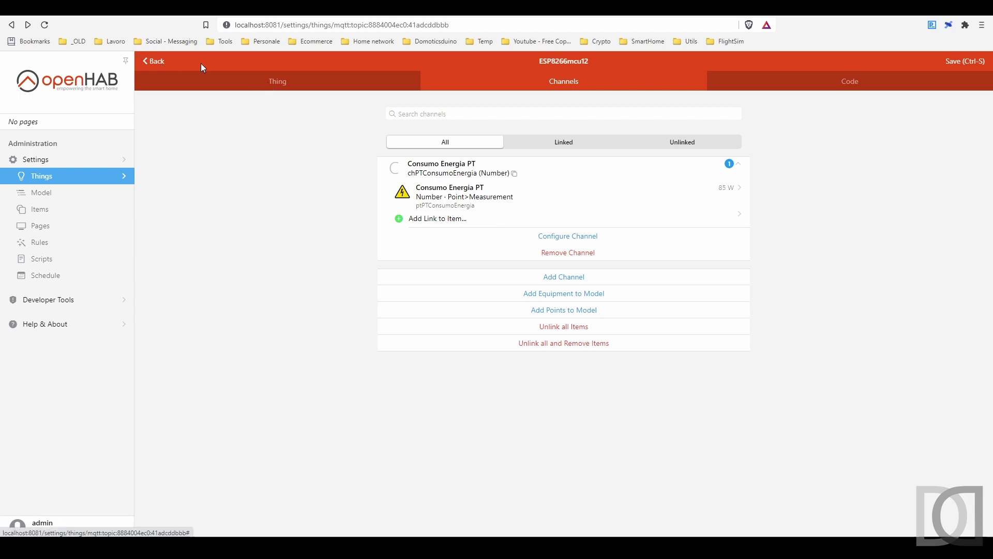
{"action": "left_click", "coordinate": [963, 64]}
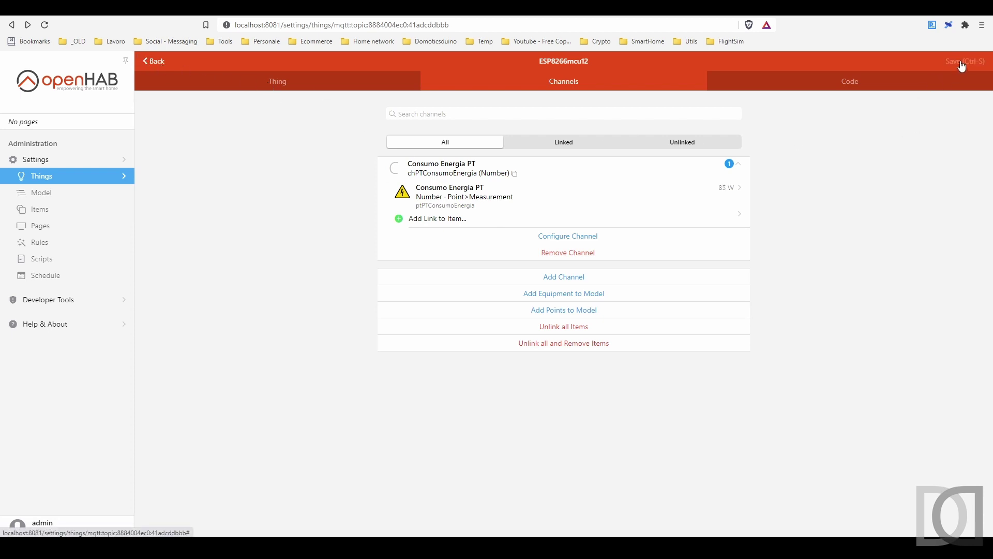
{"action": "left_click", "coordinate": [161, 69]}
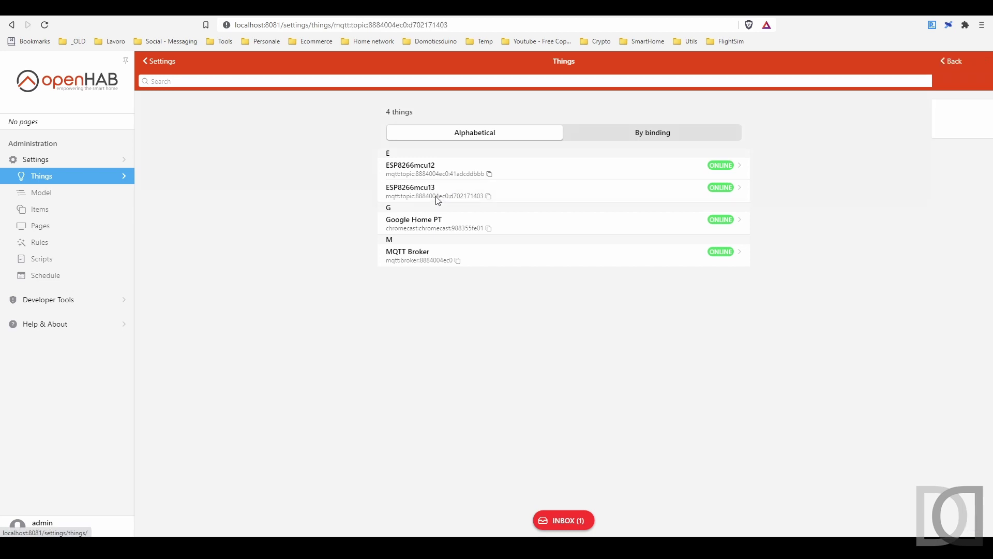
- Start a Number Value channel on the ESP8266mcu13 thing with identifier chPSConsumoEnergia and label Consumo Energia PS
{"action": "left_click", "coordinate": [438, 201]}
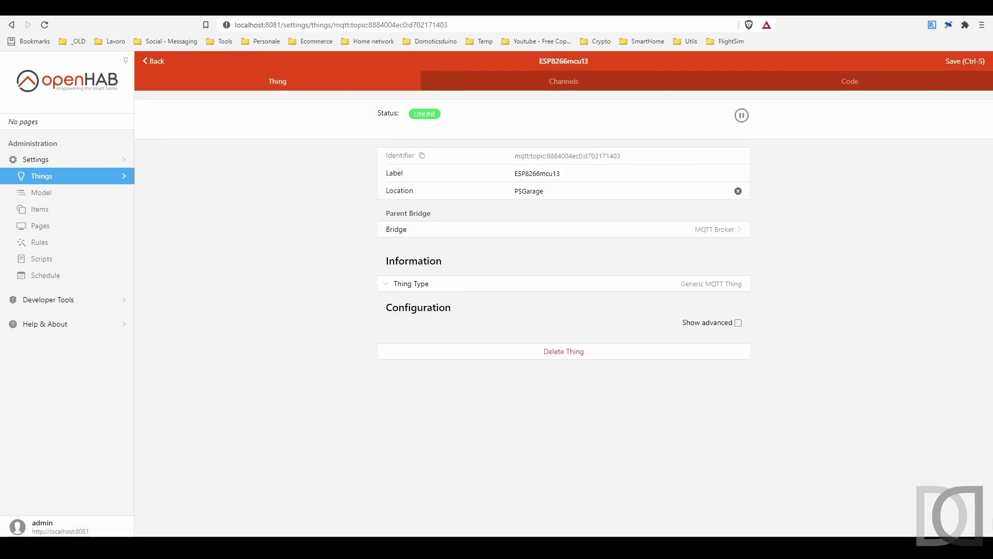
{"action": "left_click", "coordinate": [565, 84]}
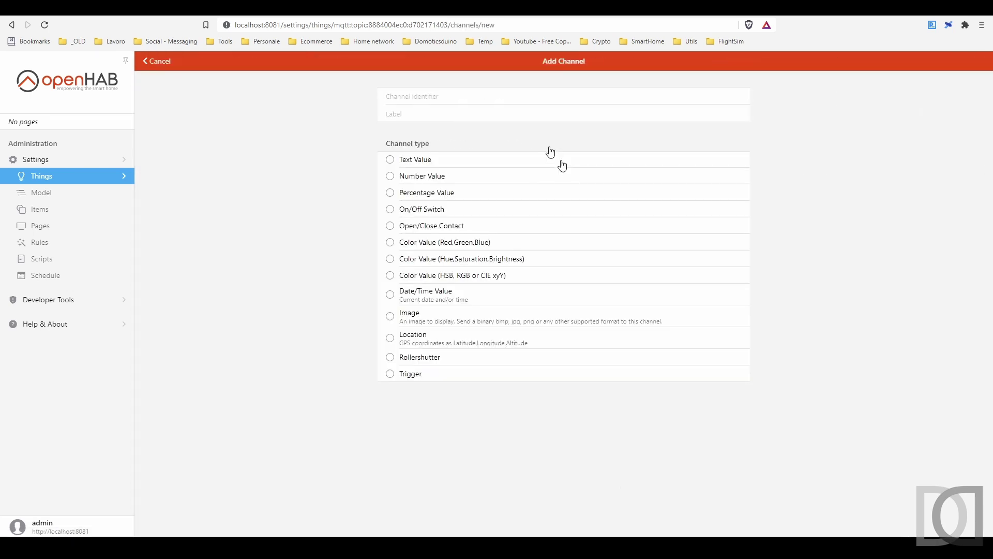
{"action": "type", "text": "Consumo Energia PS"}
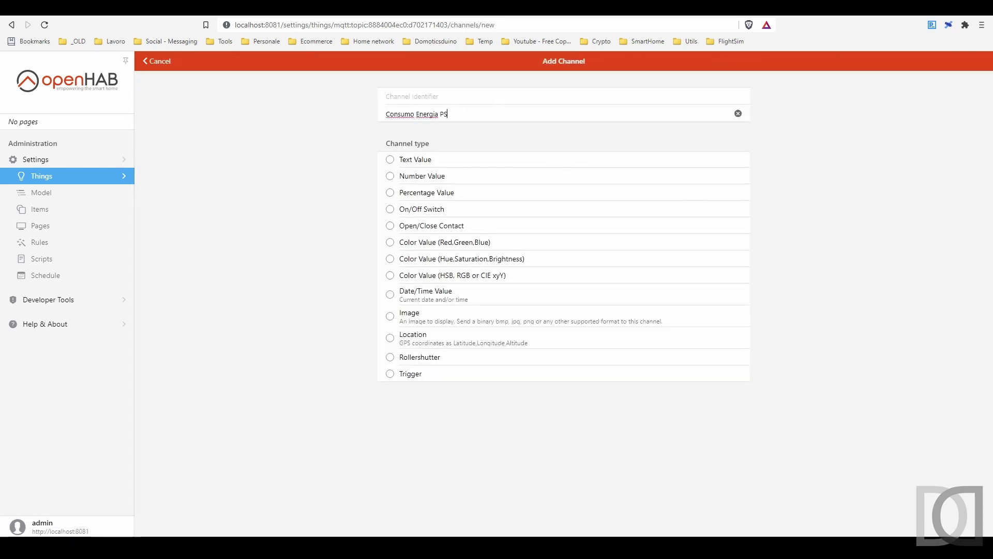
{"action": "key", "text": "shift+Tab"}
{"action": "type", "text": "chPSConsumoEnergia"}
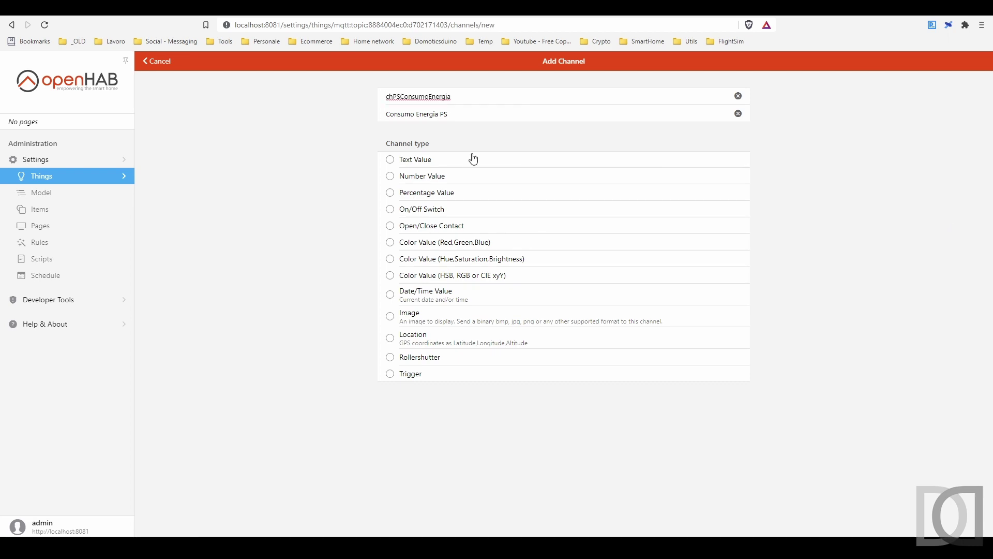
{"action": "left_click", "coordinate": [414, 175]}
- Show the channel's advanced settings and set the MQTT state topic to smarthome/power/esp8266mcu13/state
{"action": "scroll", "coordinate": [525, 380], "scroll_direction": "down", "scroll_amount": 2}
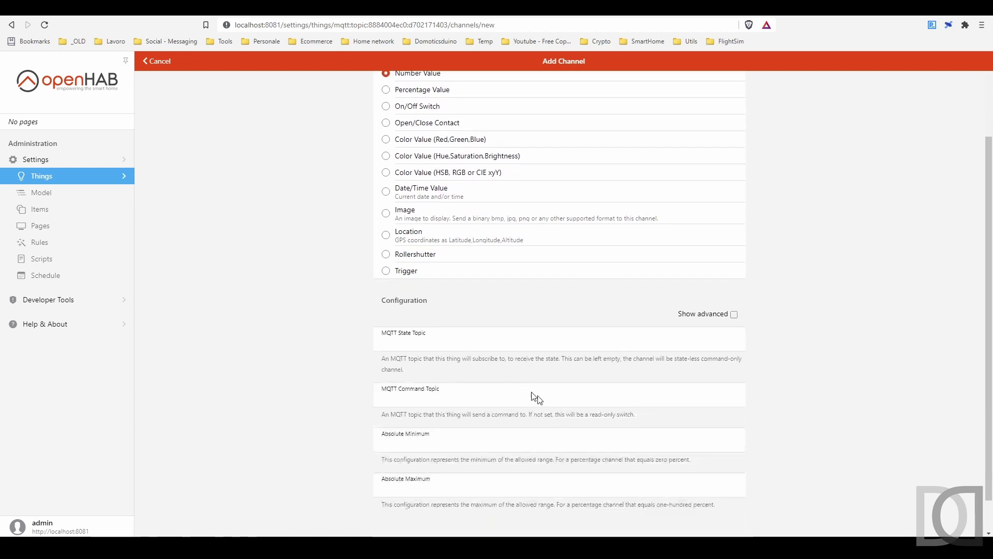
{"action": "left_click", "coordinate": [735, 316]}
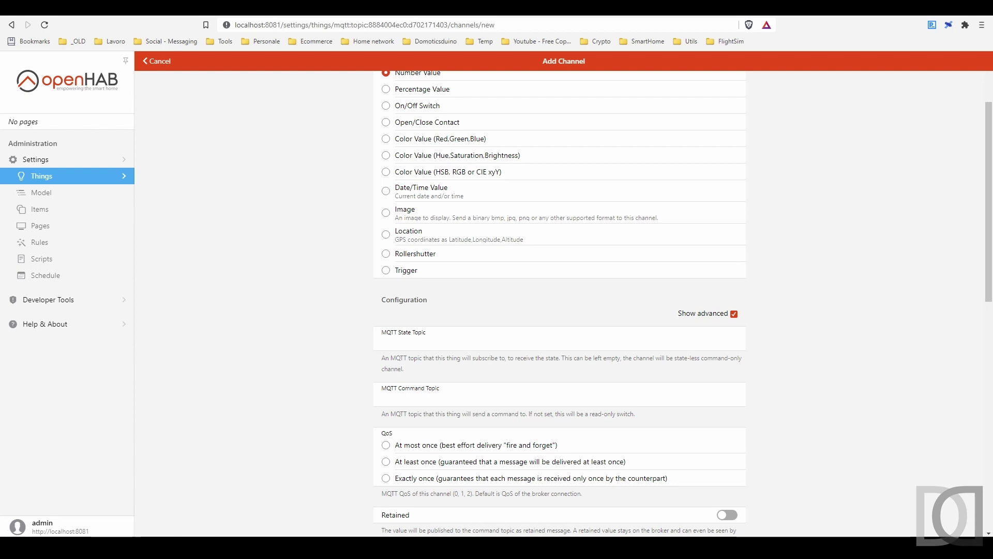
{"action": "type", "text": "smarthome/power/esp8266mcu13/state"}
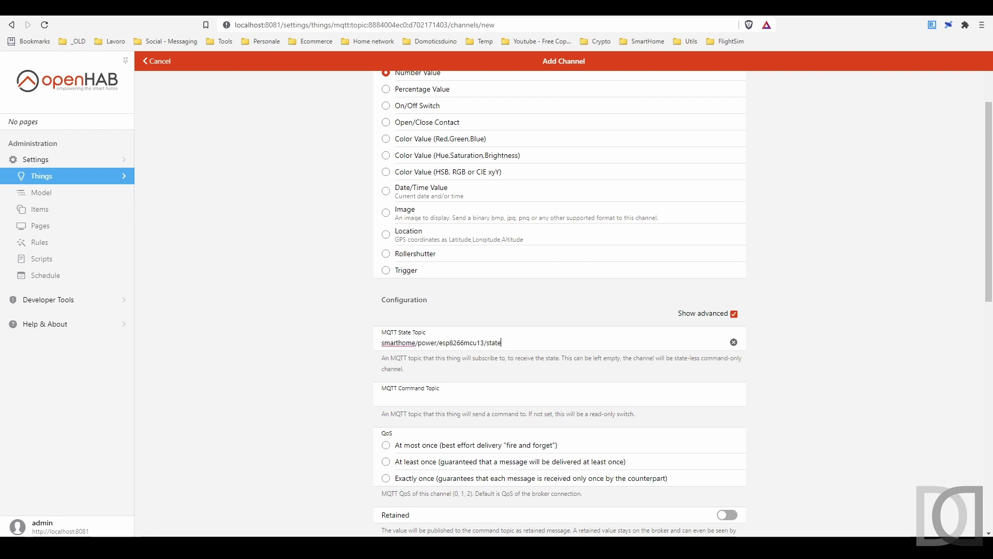
- Set the Consumo Energia PS channel's QoS to At least once and its unit of measurement to W
{"action": "scroll", "coordinate": [428, 349], "scroll_direction": "down", "scroll_amount": 3}
{"action": "left_click", "coordinate": [399, 309]}
{"action": "scroll", "coordinate": [400, 312], "scroll_direction": "down", "scroll_amount": 4}
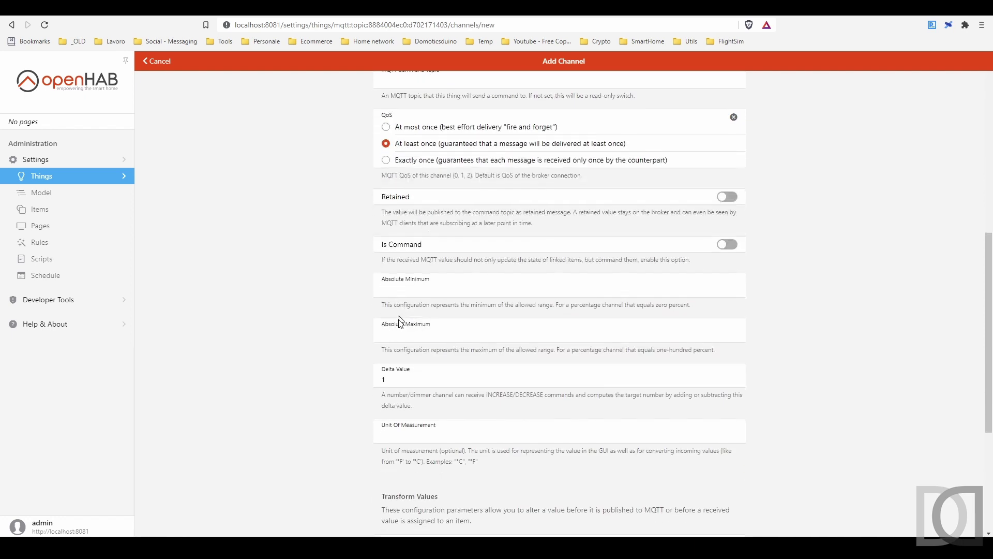
{"action": "type", "text": "W"}
- Set the Consumo Energia PS channel's incoming value transformation to JSONPATH:$.power and create the channel
{"action": "scroll", "coordinate": [412, 404], "scroll_direction": "down", "scroll_amount": 3}
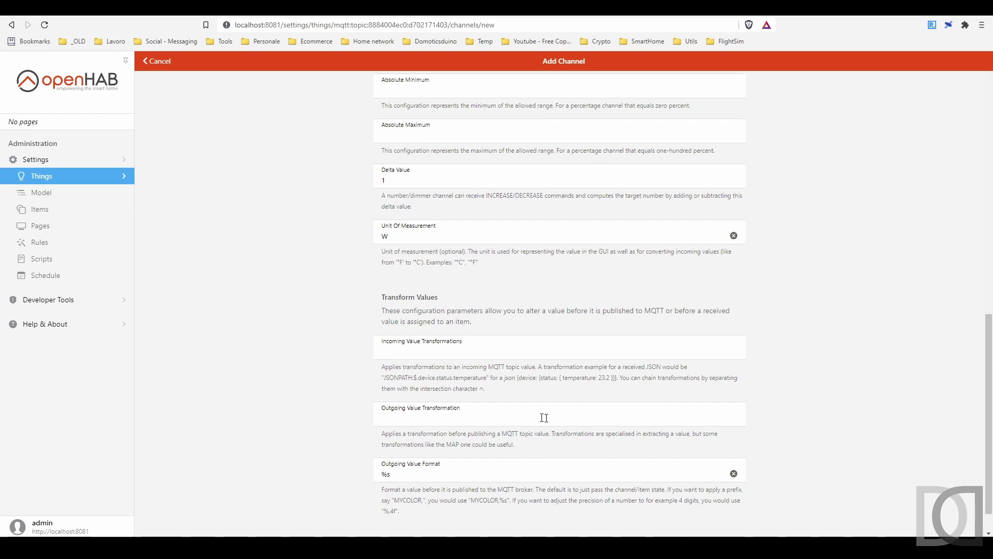
{"action": "type", "text": "JSONPATH:$.power"}
{"action": "scroll", "coordinate": [380, 327], "scroll_direction": "down", "scroll_amount": 1}
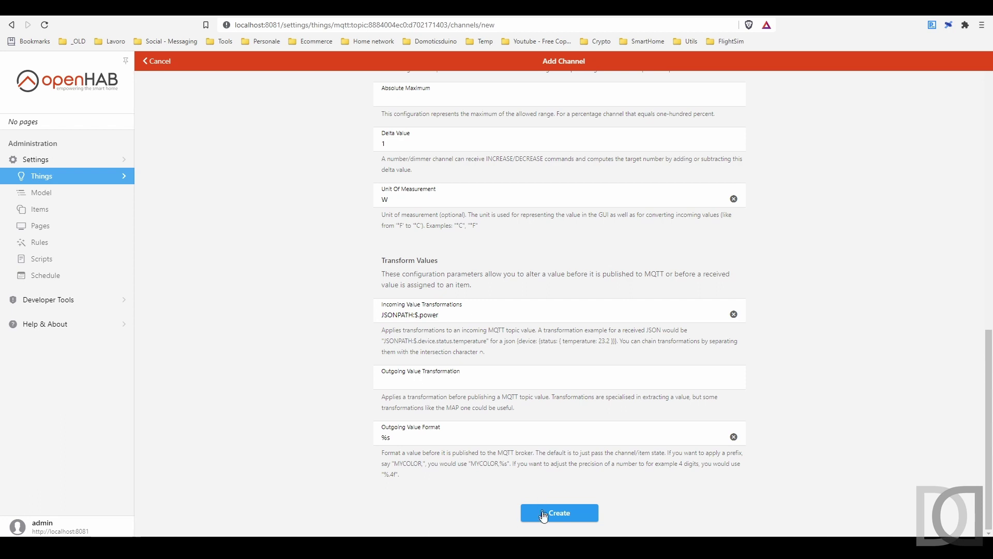
{"action": "left_click", "coordinate": [543, 513]}
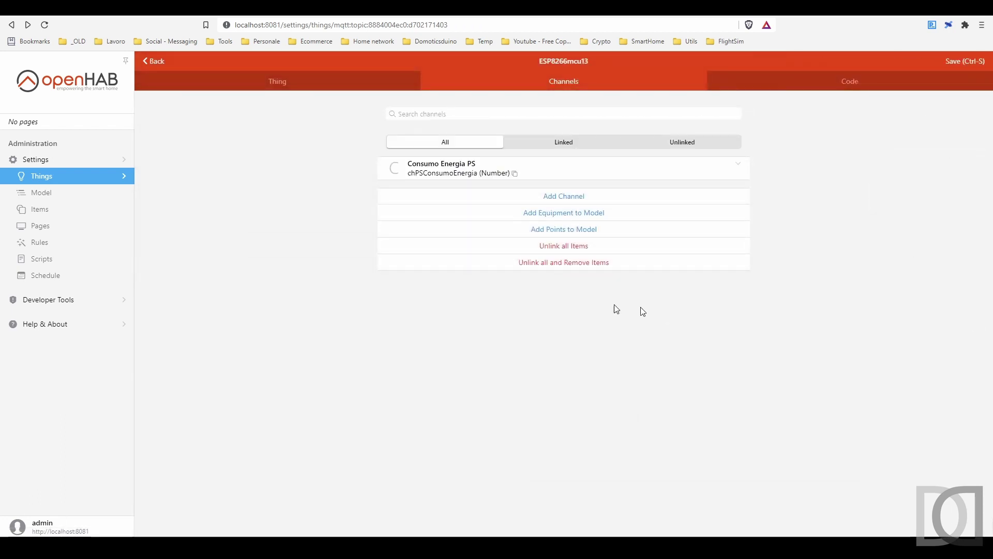
- Start another Number Value channel on ESP8266mcu13 with identifier chProduzioneFotovoltaico and label Produzione Fotovoltaico
{"action": "left_click", "coordinate": [565, 199]}
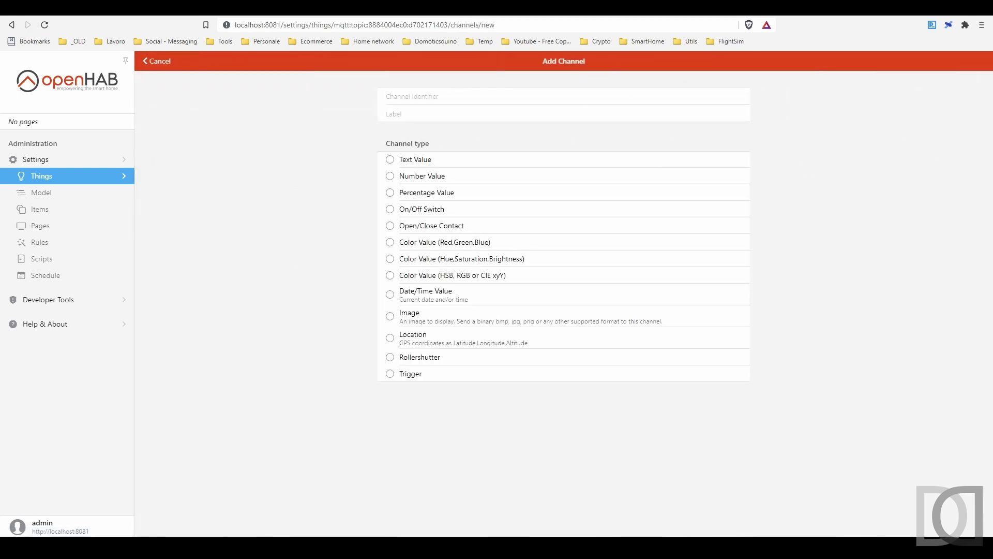
{"action": "left_click", "coordinate": [413, 96]}
{"action": "type", "text": "BTHalvesHeatoMenu"}
{"action": "left_click", "coordinate": [408, 114]}
{"action": "type", "text": "Produzione HeatoMetal"}
{"action": "left_click", "coordinate": [390, 176]}
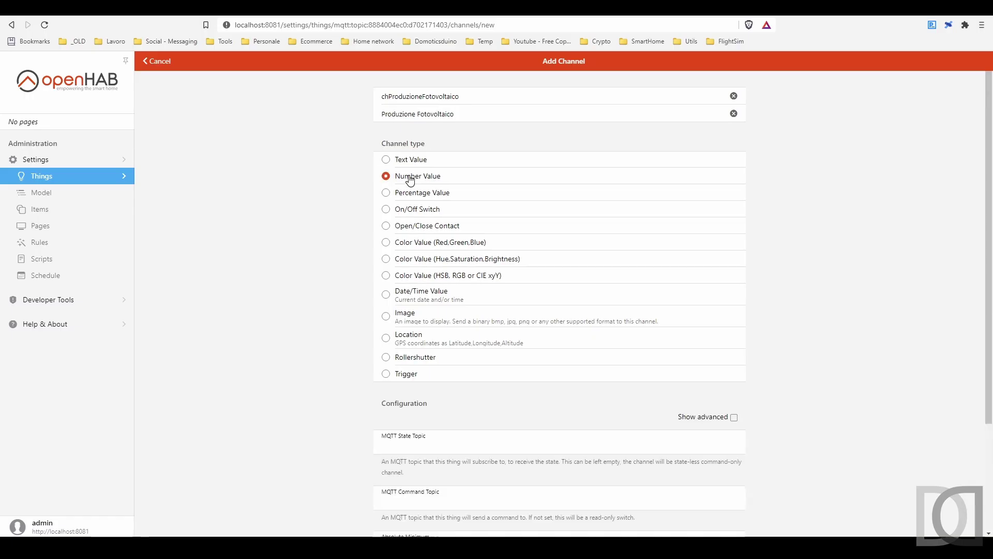
- Show the advanced settings of the Produzione Fotovoltaico channel and paste its MQTT state topic
{"action": "scroll", "coordinate": [559, 310], "scroll_direction": "down", "scroll_amount": 2}
{"action": "left_click", "coordinate": [734, 314]}
{"action": "left_click", "coordinate": [517, 342]}
{"action": "key", "text": "ctrl+v"}
{"action": "scroll", "coordinate": [424, 299], "scroll_direction": "down", "scroll_amount": 10}
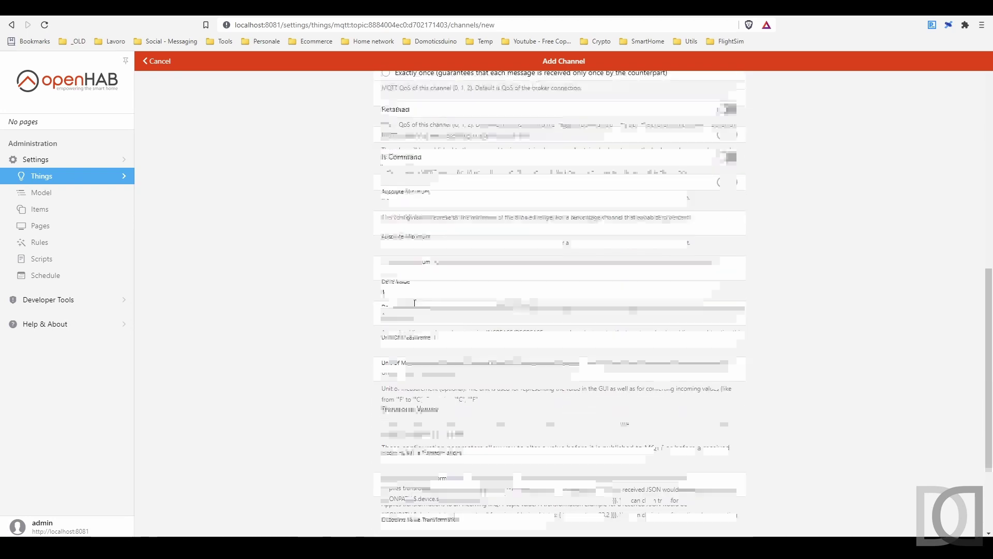
- Set the unit of measurement to W, paste the incoming value transformation and create the Produzione Fotovoltaico channel
{"action": "left_click", "coordinate": [424, 289]}
{"action": "type", "text": "W"}
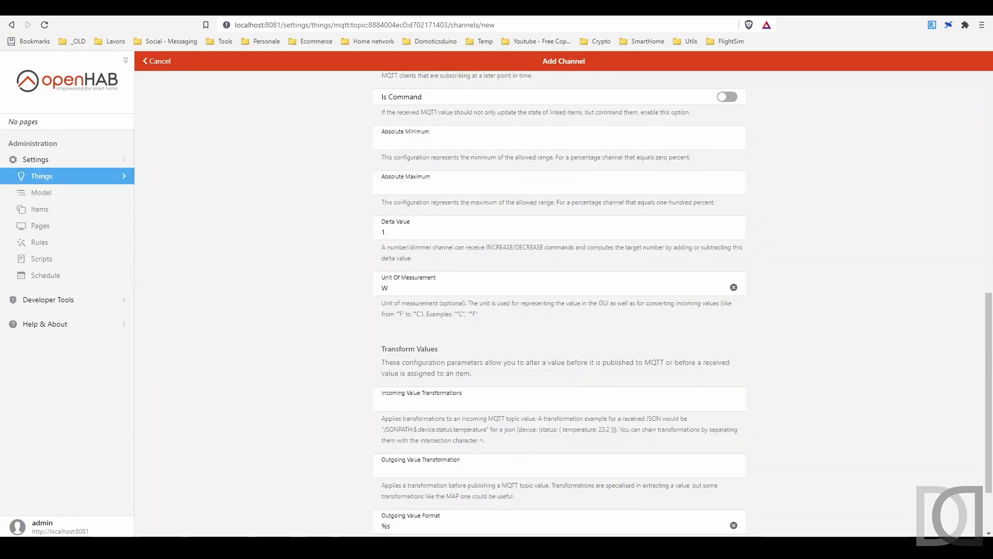
{"action": "left_click", "coordinate": [424, 409]}
{"action": "key", "text": "ctrl+v"}
{"action": "scroll", "coordinate": [423, 411], "scroll_direction": "down", "scroll_amount": 1}
{"action": "left_click", "coordinate": [559, 512]}
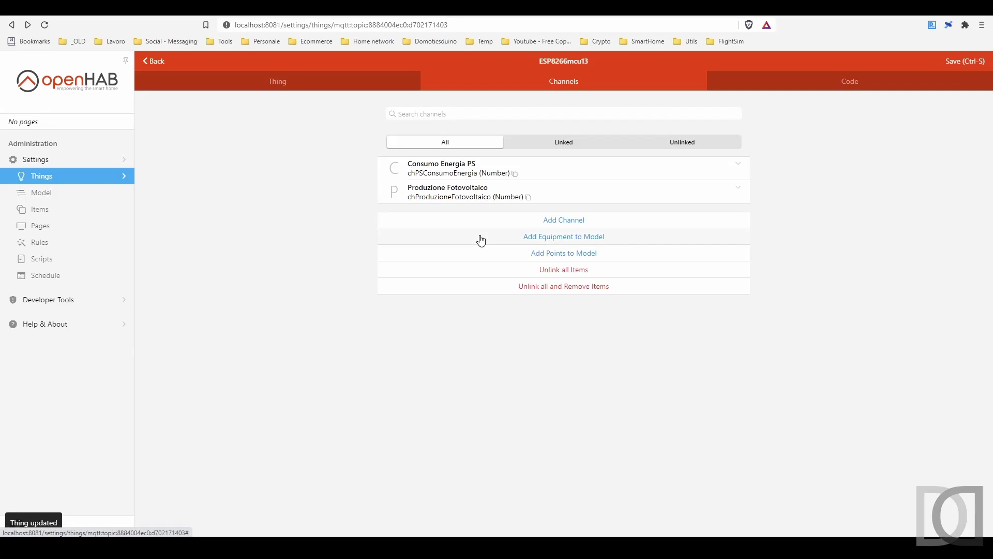
- Start adding the ESP8266mcu13 thing to the model as equipment, with the Test location as parent group
{"action": "left_click", "coordinate": [594, 238]}
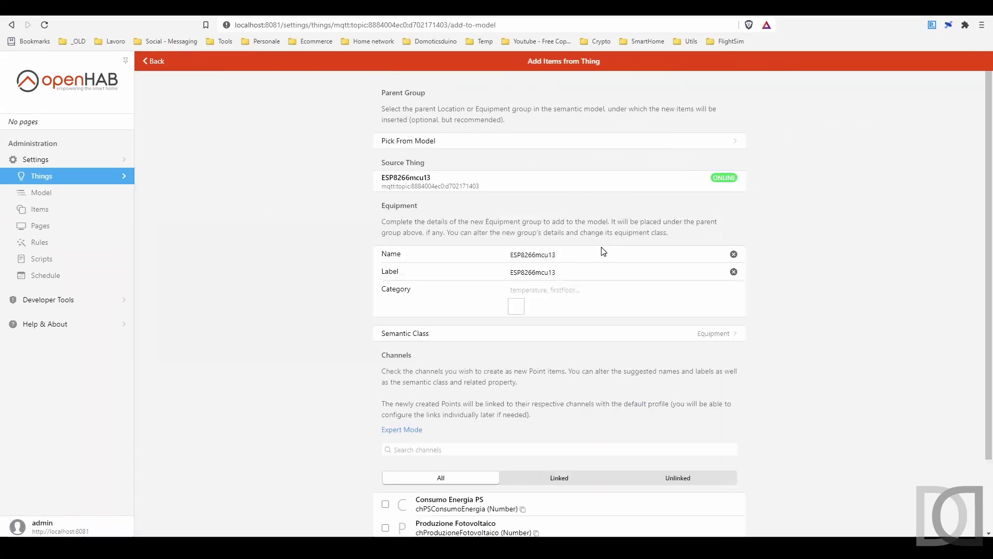
{"action": "left_click", "coordinate": [409, 141]}
{"action": "left_click", "coordinate": [367, 193]}
{"action": "left_click", "coordinate": [643, 141]}
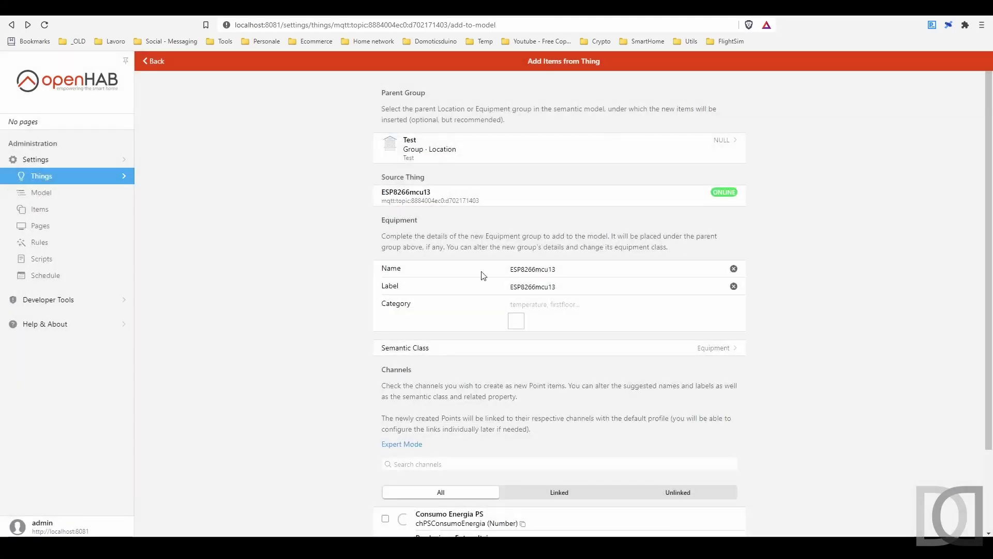
- Name the equipment eqPSConsumoEnergia, label it Consumo Energia PS and set its category to energy
{"action": "left_click", "coordinate": [483, 274]}
{"action": "key", "text": "ctrl+a"}
{"action": "type", "text": "eqPSConsumoEnergia"}
{"action": "scroll", "coordinate": [828, 266], "scroll_direction": "down", "scroll_amount": 2}
{"action": "key", "text": "Tab"}
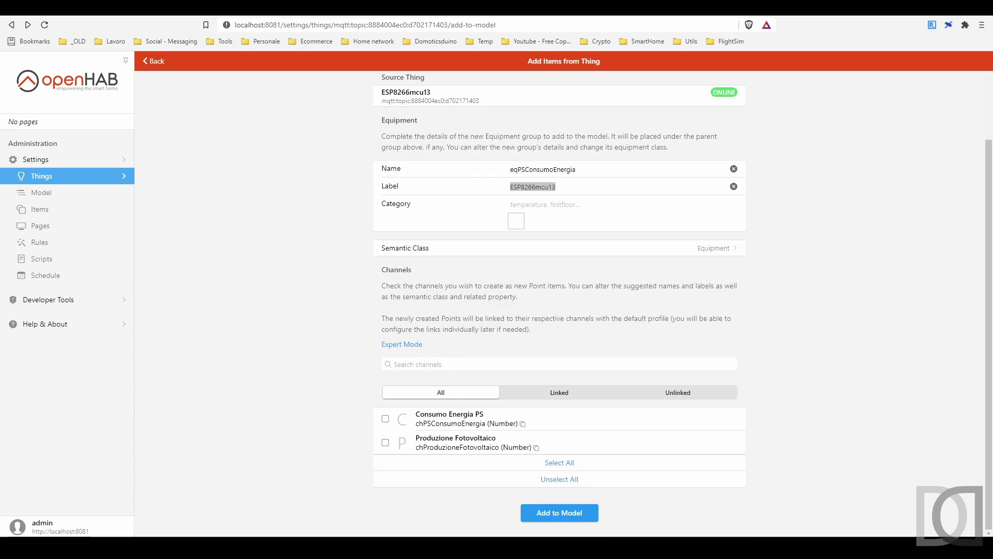
{"action": "type", "text": "Consumo Energia PS"}
{"action": "key", "text": "Tab"}
{"action": "type", "text": "energy"}
- Set the equipment's semantic class to Sensor and include the Consumo Energia PS channel as a point named ptPSConsumoEnergia
{"action": "left_click", "coordinate": [554, 249]}
{"action": "type", "text": "sens"}
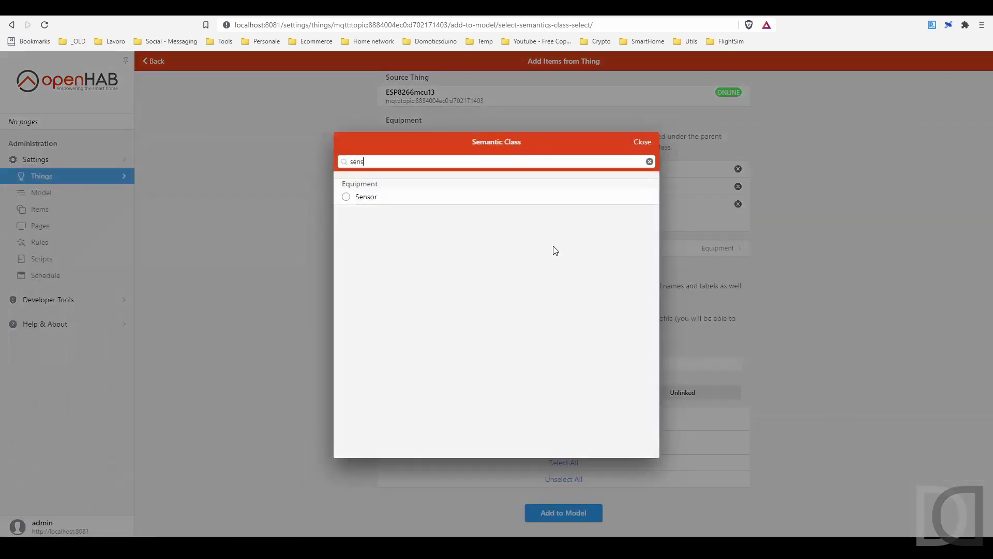
{"action": "left_click", "coordinate": [362, 198]}
{"action": "left_click", "coordinate": [385, 417]}
{"action": "type", "text": "ptPSConsumoEnergia"}
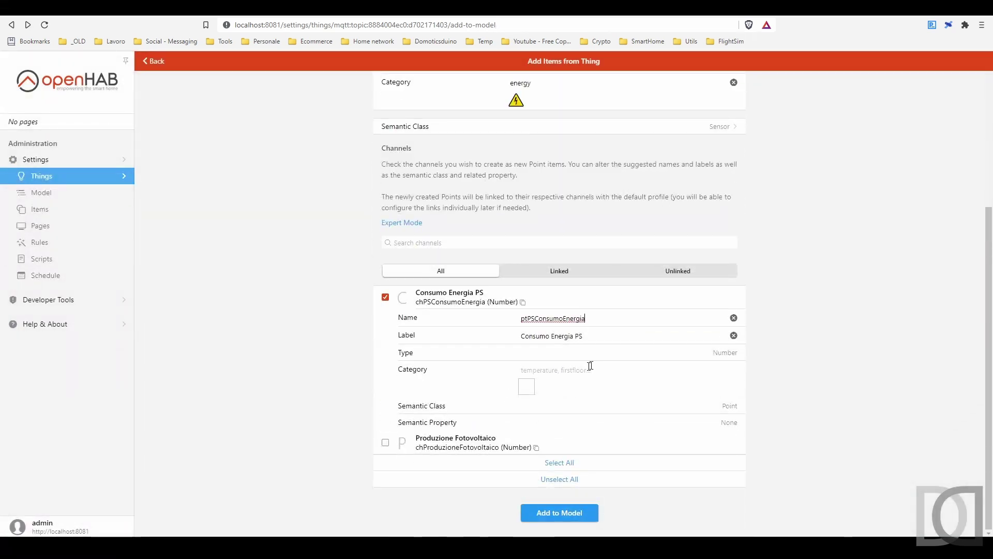
- Set the Consumo Energia PS point's category to energy and its semantic class to Measurement
{"action": "left_click", "coordinate": [590, 366]}
{"action": "type", "text": "energy"}
{"action": "left_click", "coordinate": [538, 382]}
{"action": "left_click", "coordinate": [730, 406]}
{"action": "type", "text": "m"}
{"action": "left_click", "coordinate": [571, 211]}
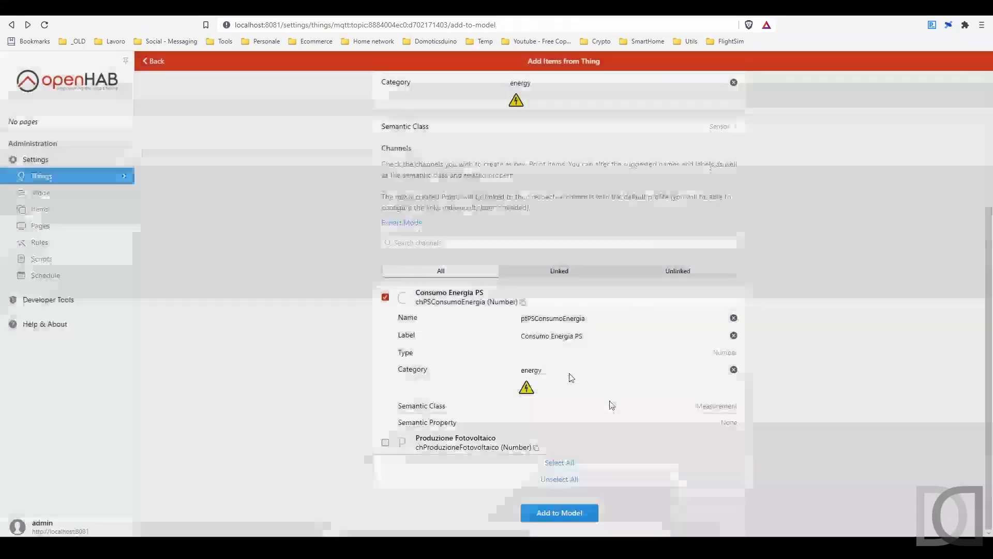
- Set the Consumo Energia PS point's semantic property to Power and add the equipment with its point to the model
{"action": "left_click", "coordinate": [727, 422]}
{"action": "type", "text": "pow"}
{"action": "left_click", "coordinate": [363, 187]}
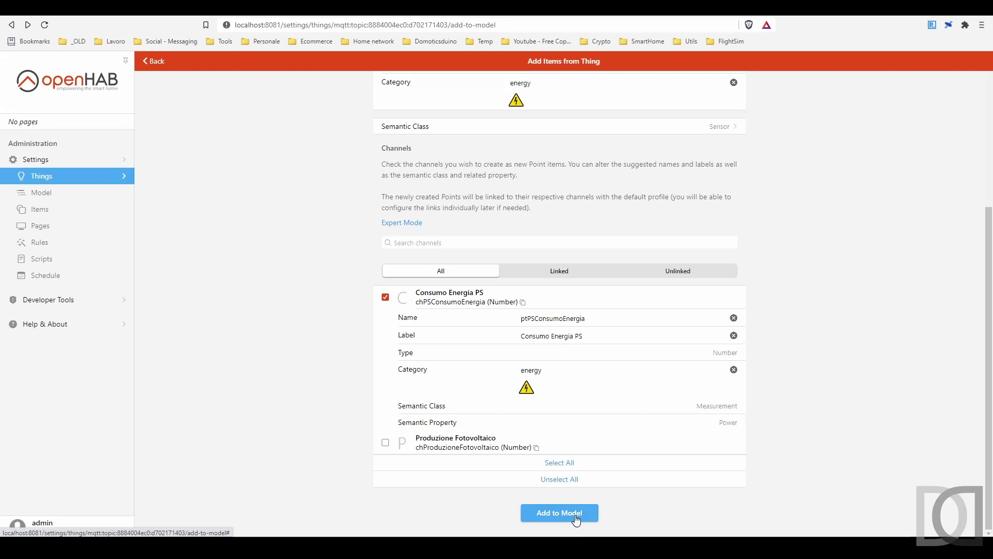
{"action": "left_click", "coordinate": [576, 520]}
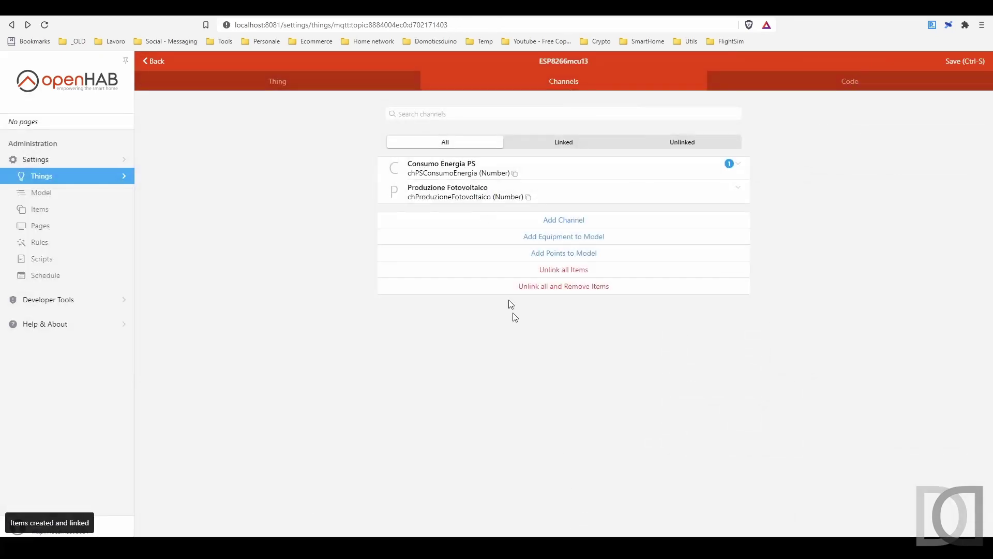
{"action": "left_click", "coordinate": [743, 167]}
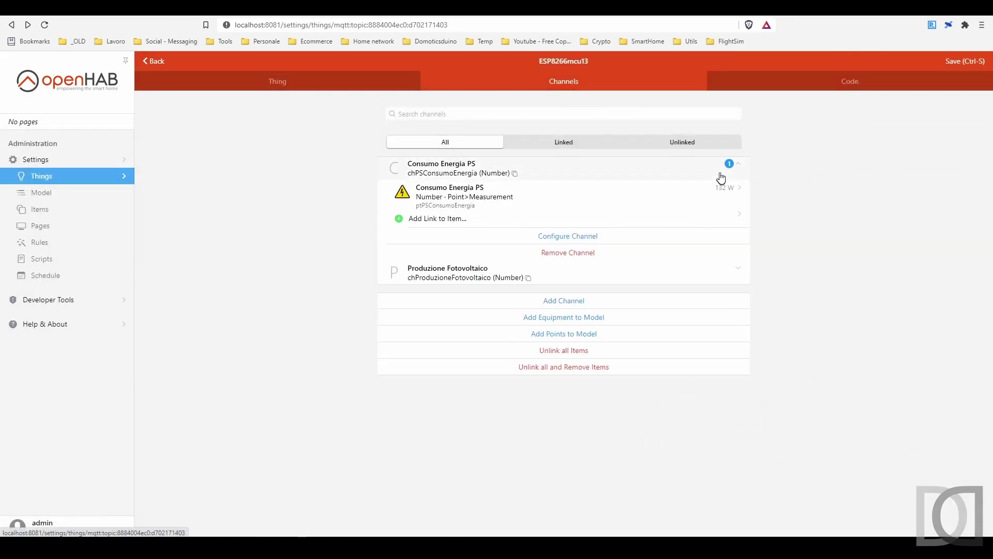
{"action": "left_click", "coordinate": [741, 168]}
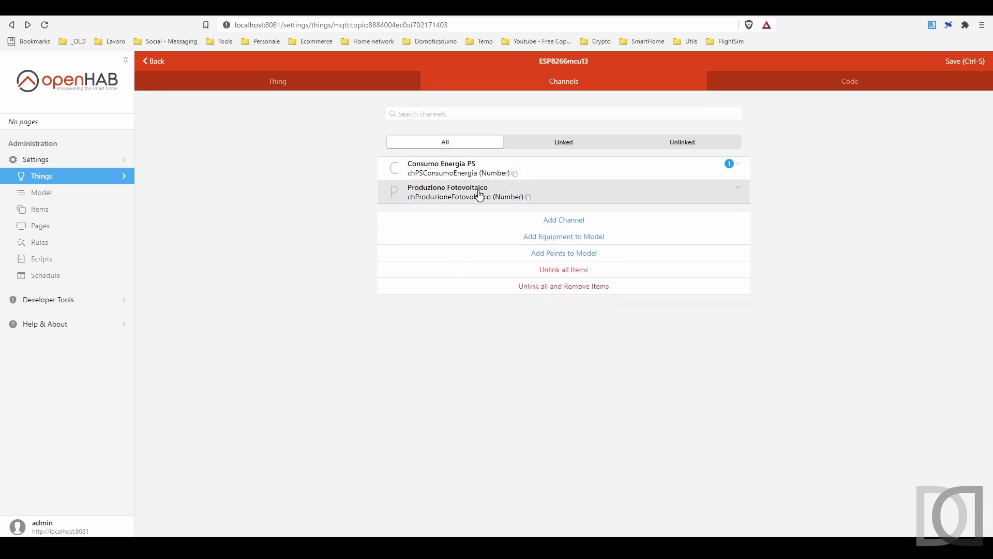
- Start adding a second equipment from the ESP8266mcu13 thing to the model, with the Test location as parent group
{"action": "left_click", "coordinate": [480, 196]}
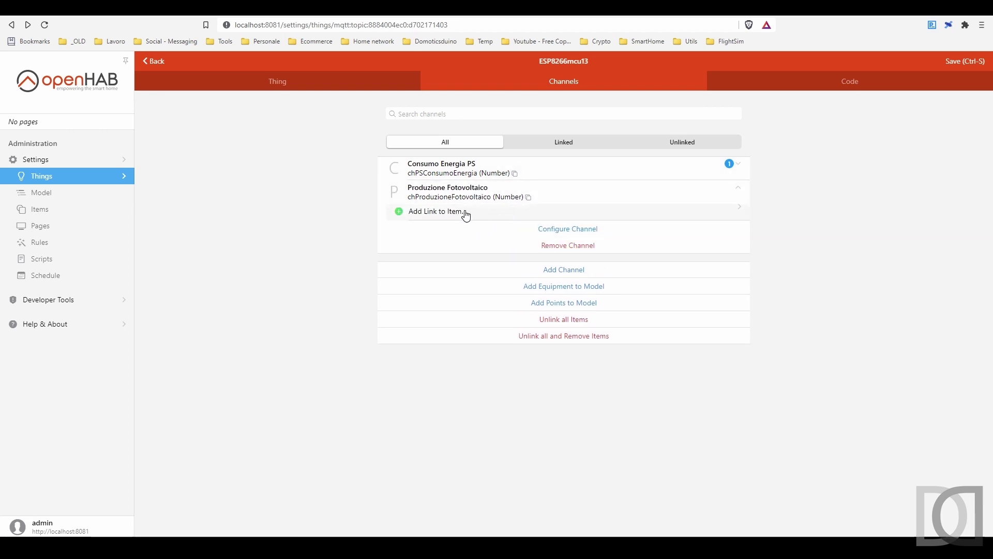
{"action": "left_click", "coordinate": [565, 287]}
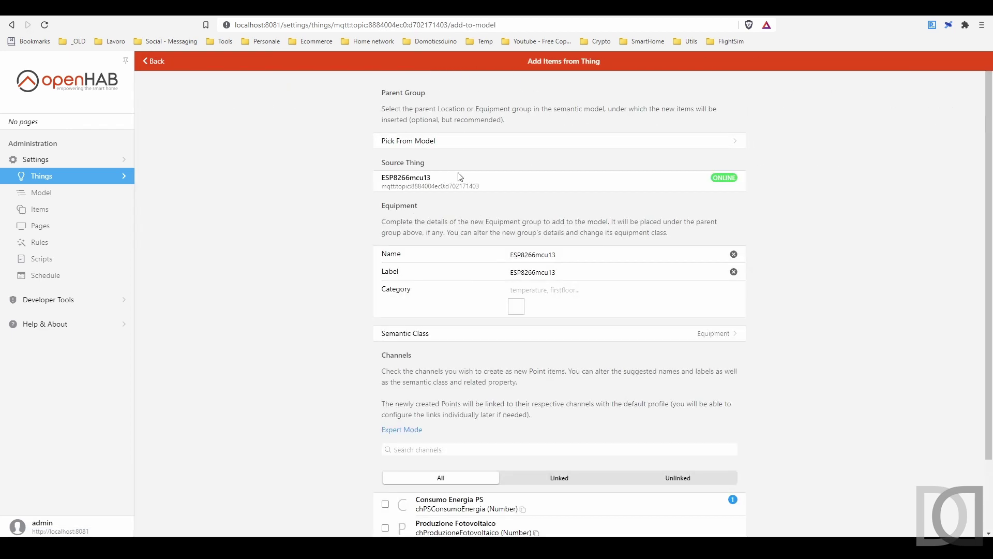
{"action": "left_click", "coordinate": [458, 141]}
{"action": "left_click", "coordinate": [371, 189]}
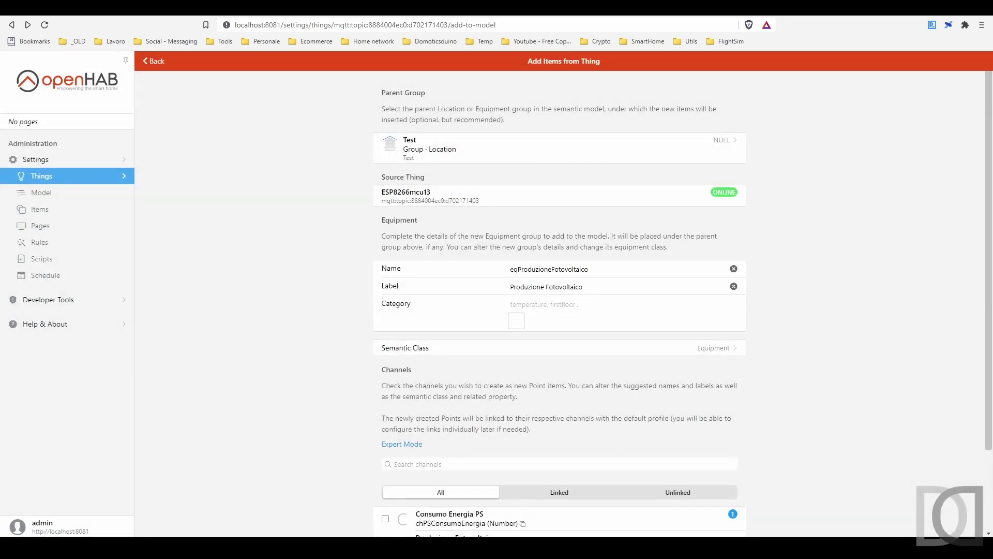
- Define the equipment as eqProduzioneFotovoltaico, labelled Produzione Fotovoltaico, with category solarplant and semantic class Sensor
{"action": "type", "text": "solarplant"}
{"action": "left_click", "coordinate": [660, 346]}
{"action": "type", "text": "sens"}
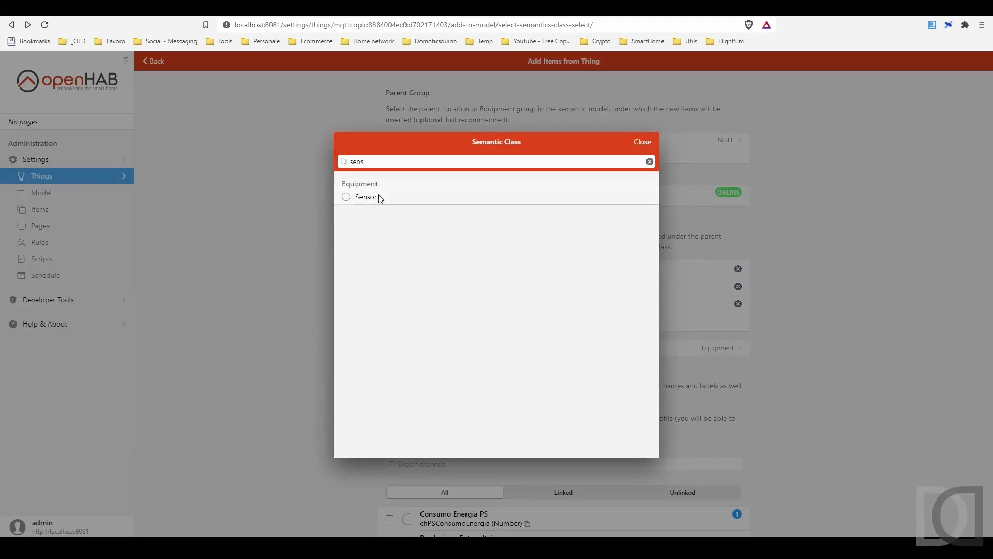
{"action": "left_click", "coordinate": [367, 197]}
- Include the Produzione Fotovoltaico channel as a point named ptProduzioneFotovoltaico with category solarplant
{"action": "left_click", "coordinate": [504, 448]}
{"action": "scroll", "coordinate": [437, 432], "scroll_direction": "down", "scroll_amount": 3}
{"action": "triple_click", "coordinate": [559, 342]}
{"action": "type", "text": "ptProduzioneFotovoltaico"}
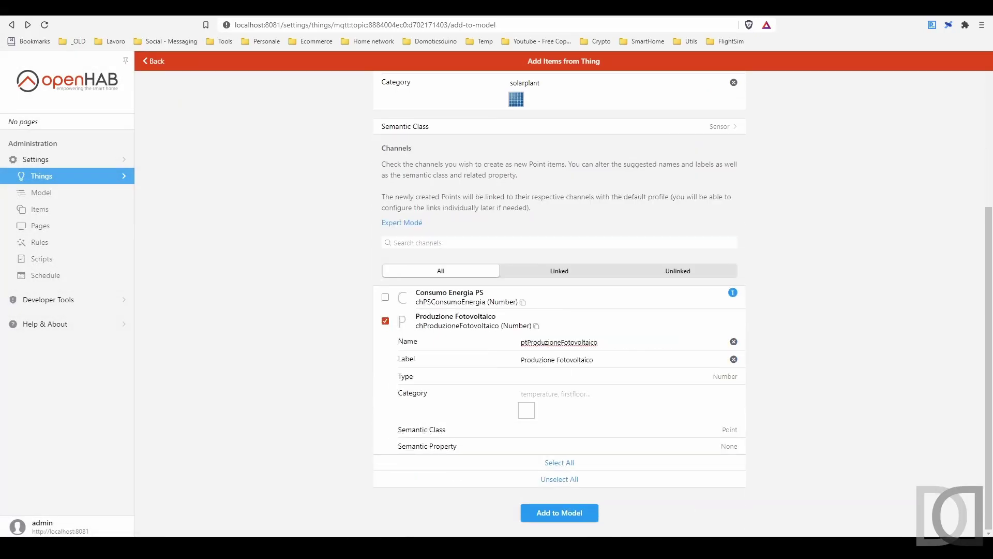
{"action": "left_click", "coordinate": [543, 391]}
{"action": "type", "text": "sola"}
{"action": "left_click", "coordinate": [543, 405]}
- Give the Produzione Fotovoltaico point semantic class Measurement and property Power, and add the equipment to the model
{"action": "left_click", "coordinate": [527, 439]}
{"action": "type", "text": "meas"}
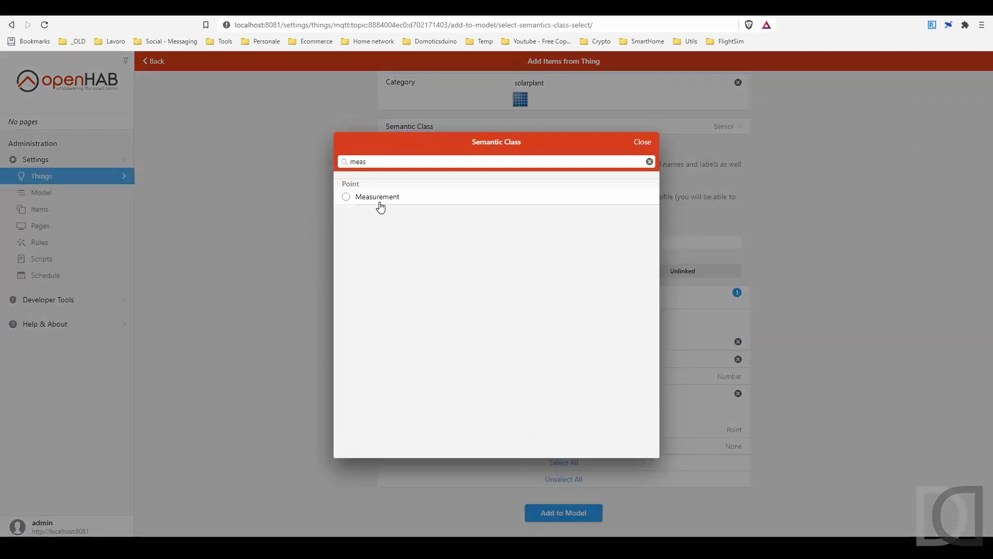
{"action": "left_click", "coordinate": [380, 197]}
{"action": "left_click", "coordinate": [567, 445]}
{"action": "type", "text": "powe"}
{"action": "left_click", "coordinate": [373, 196]}
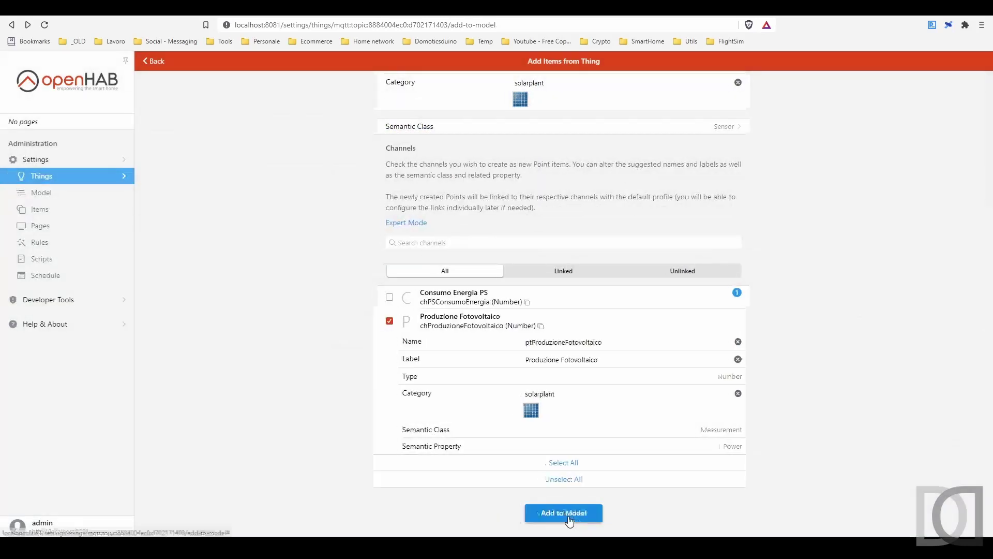
{"action": "left_click", "coordinate": [568, 517]}
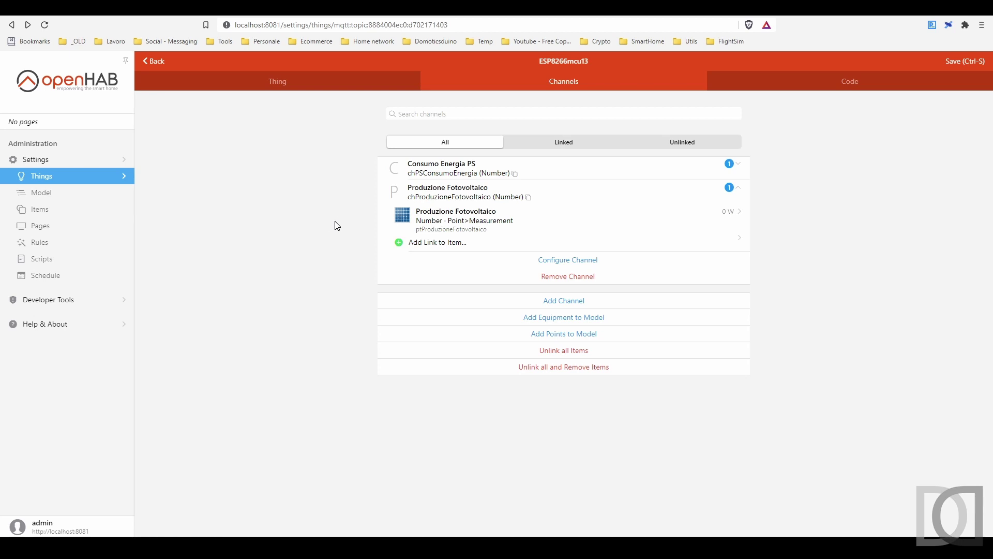
- Check the energy points listed on the Test location's card in the home page's locations view
{"action": "left_click", "coordinate": [114, 92]}
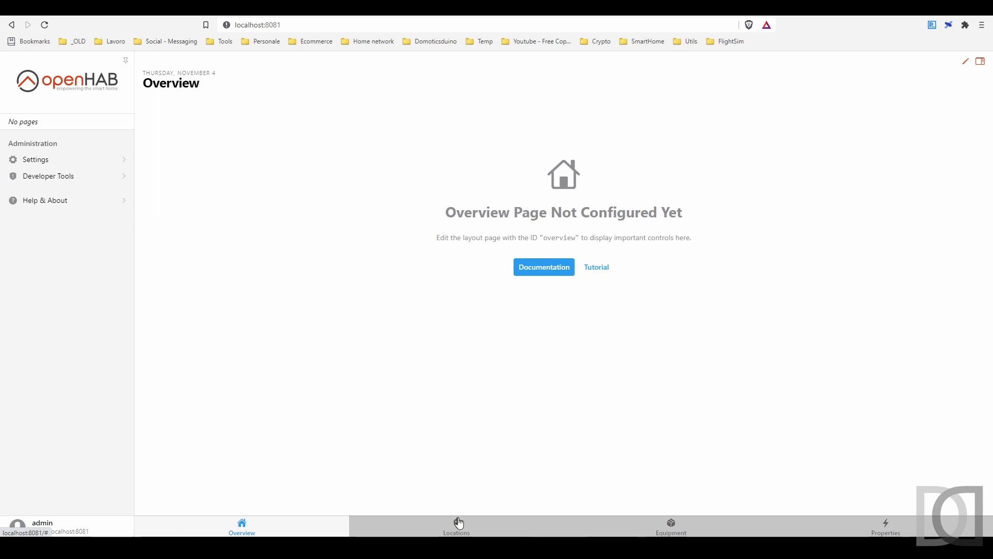
{"action": "left_click", "coordinate": [462, 526]}
{"action": "left_click", "coordinate": [517, 182]}
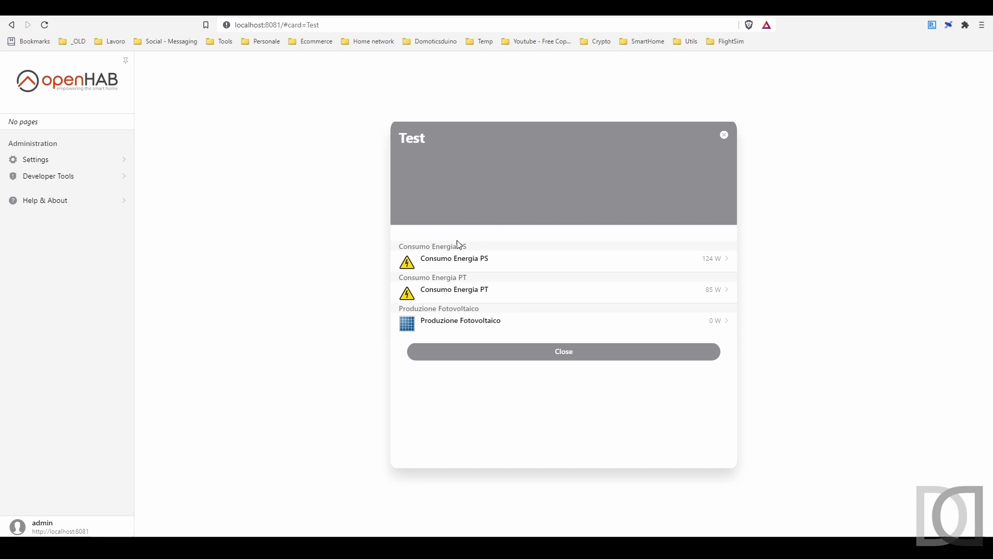
{"action": "left_click", "coordinate": [725, 135]}
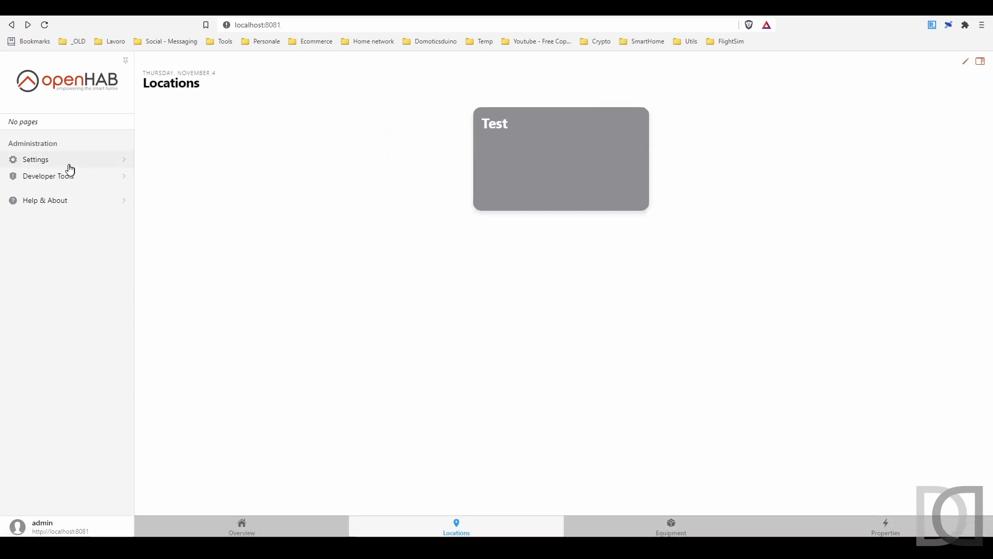
- Start creating a new item named itEnergiaTempoReale with the label Energia in Tempo Reale
{"action": "left_click", "coordinate": [69, 167]}
{"action": "left_click", "coordinate": [52, 212]}
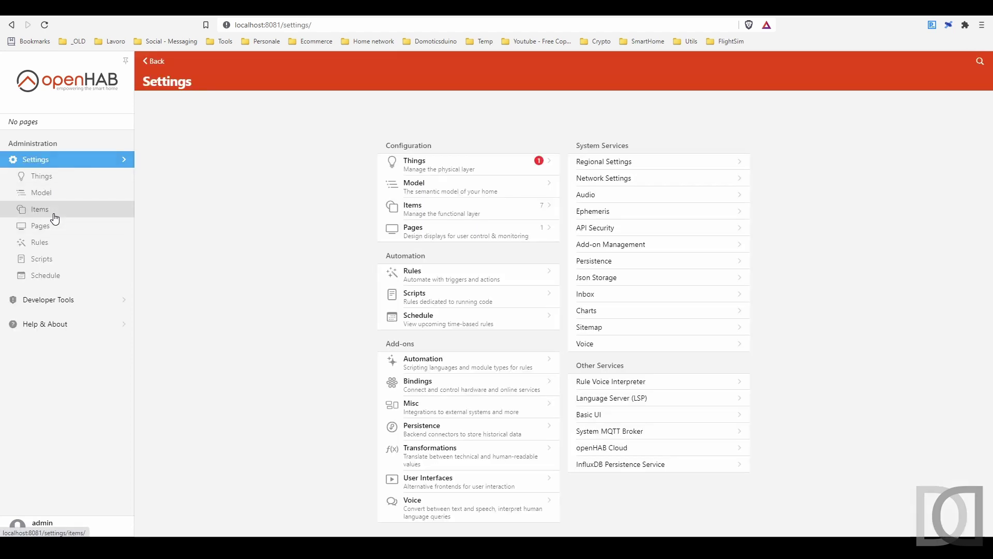
{"action": "left_click", "coordinate": [975, 520]}
{"action": "left_click", "coordinate": [975, 500]}
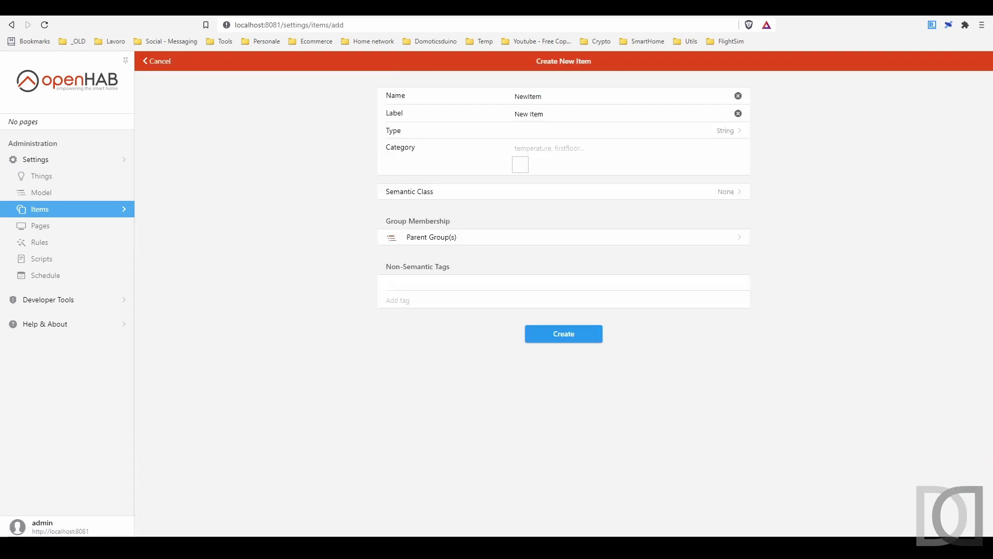
{"action": "key", "text": "ctrl+a"}
{"action": "type", "text": "itEnergiaTempoReale"}
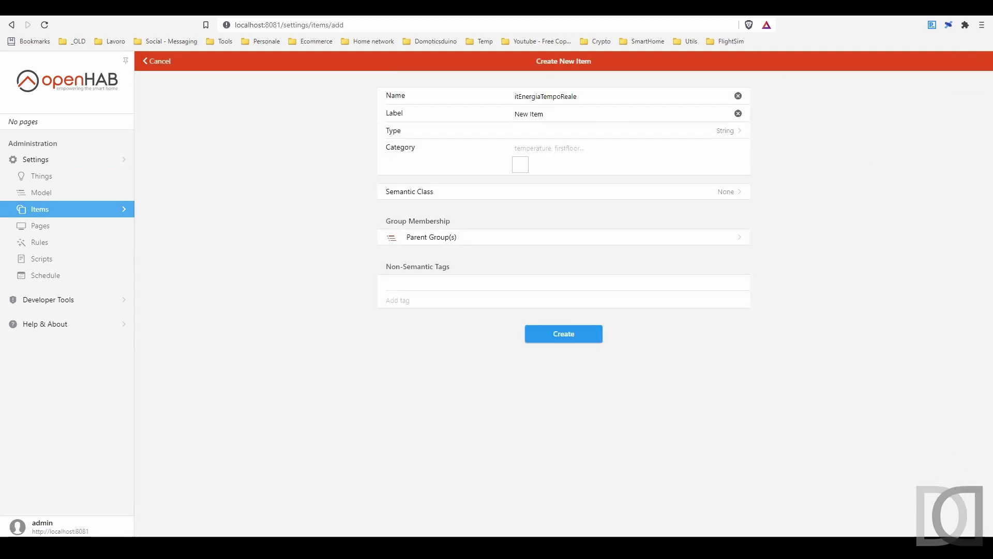
{"action": "key", "text": "ctrl+a"}
{"action": "type", "text": "Energia in Tempo Reale"}
- Set the Energia in Tempo Reale item's type to Number and its category to energy
{"action": "left_click", "coordinate": [555, 133]}
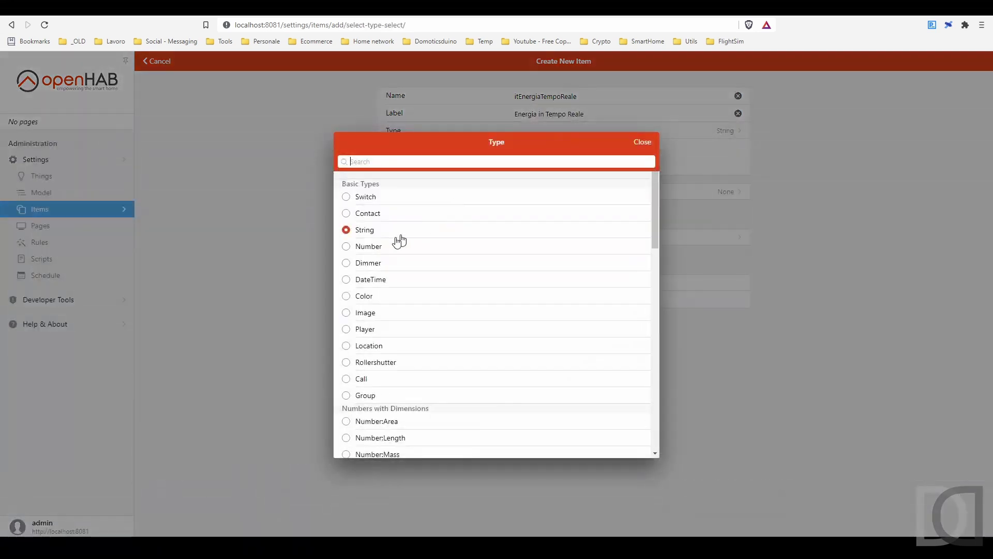
{"action": "left_click", "coordinate": [369, 247]}
{"action": "type", "text": "energy"}
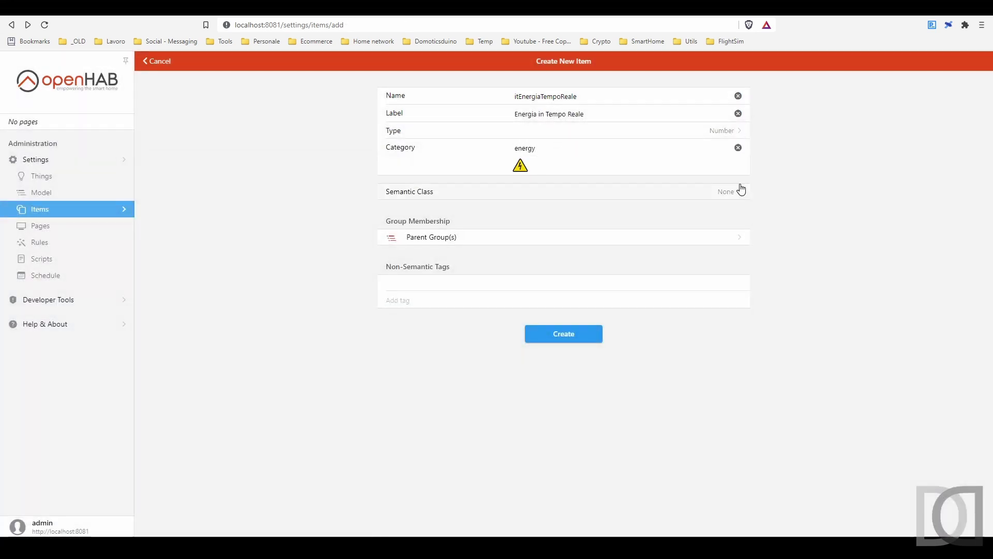
- Set the item's semantic class to Measurement and its semantic property to Power, and create the item
{"action": "left_click", "coordinate": [728, 199]}
{"action": "type", "text": "meas"}
{"action": "left_click", "coordinate": [406, 199]}
{"action": "left_click", "coordinate": [729, 208]}
{"action": "type", "text": "powe"}
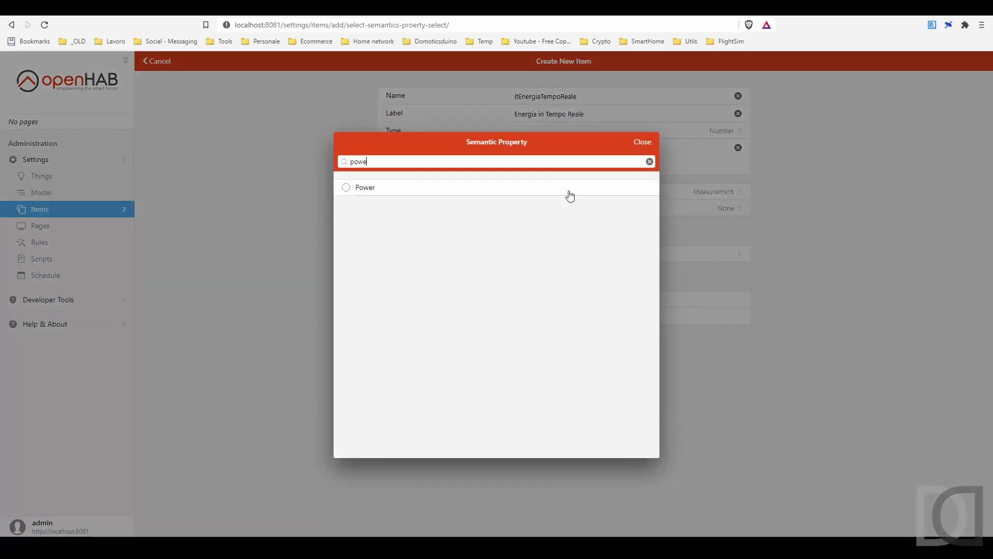
{"action": "left_click", "coordinate": [492, 187]}
{"action": "left_click", "coordinate": [530, 350]}
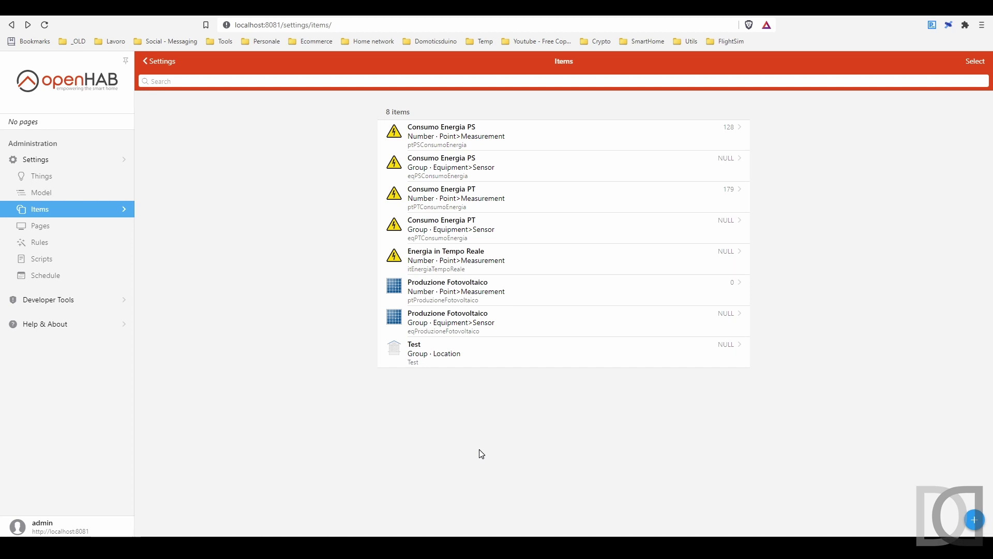
- Start creating another item named grConsumoEnergia with the label Consumo Energia
{"action": "left_click", "coordinate": [980, 525]}
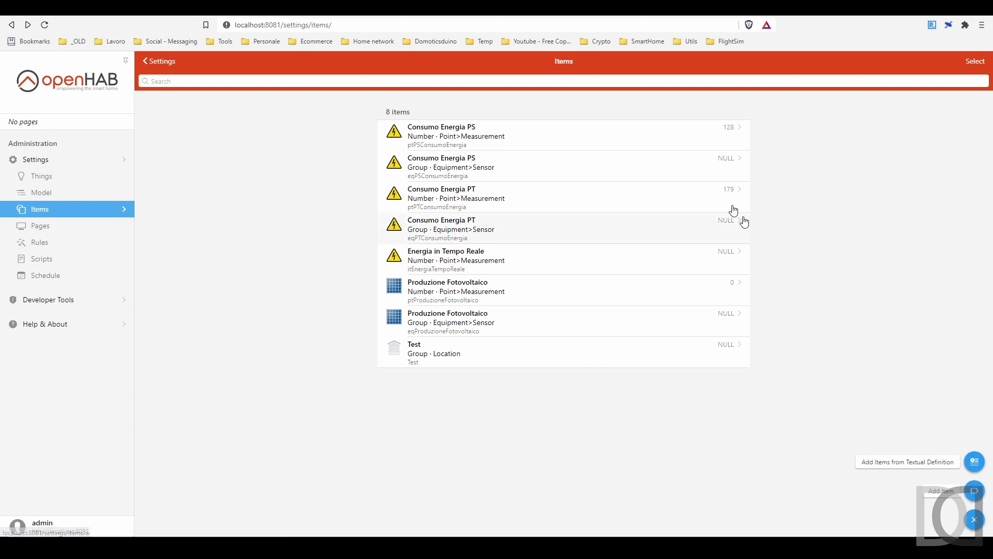
{"action": "left_click", "coordinate": [974, 493]}
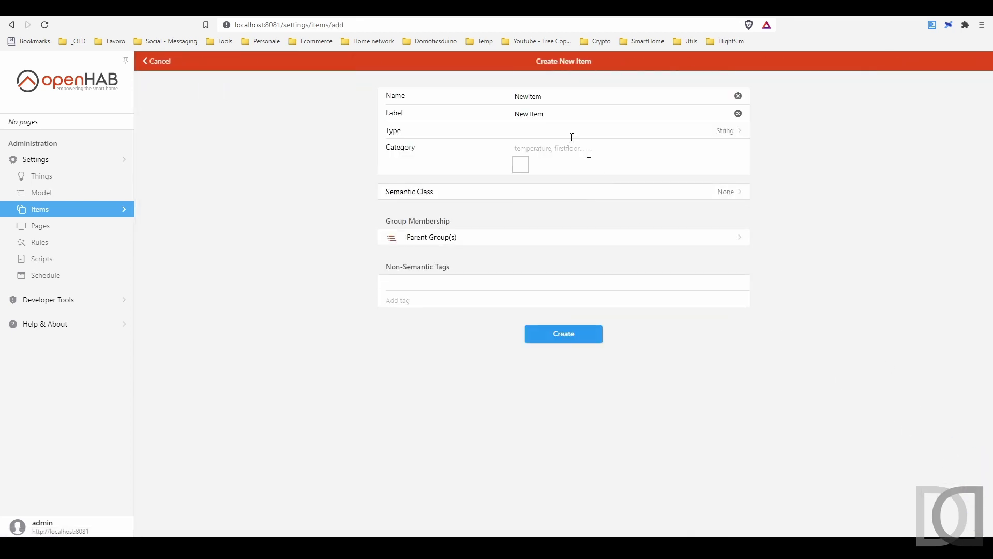
{"action": "double_click", "coordinate": [523, 97]}
{"action": "type", "text": "grConsumoEnergia"}
{"action": "key", "text": "Tab"}
{"action": "type", "text": "Consumo Energia"}
- Make the Consumo Energia item a Group with category energy, semantic class Measurement and semantic property Power
{"action": "left_click", "coordinate": [728, 137]}
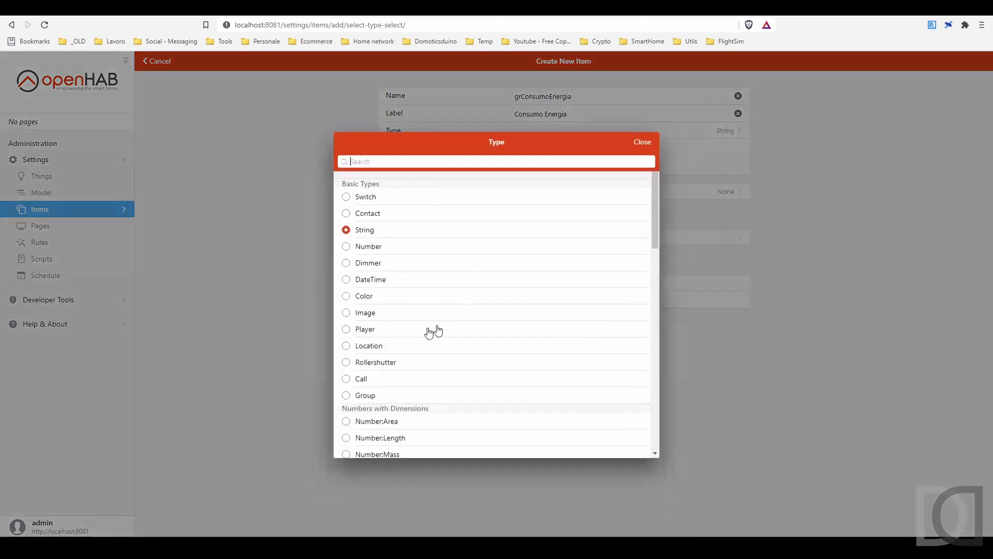
{"action": "left_click", "coordinate": [365, 397]}
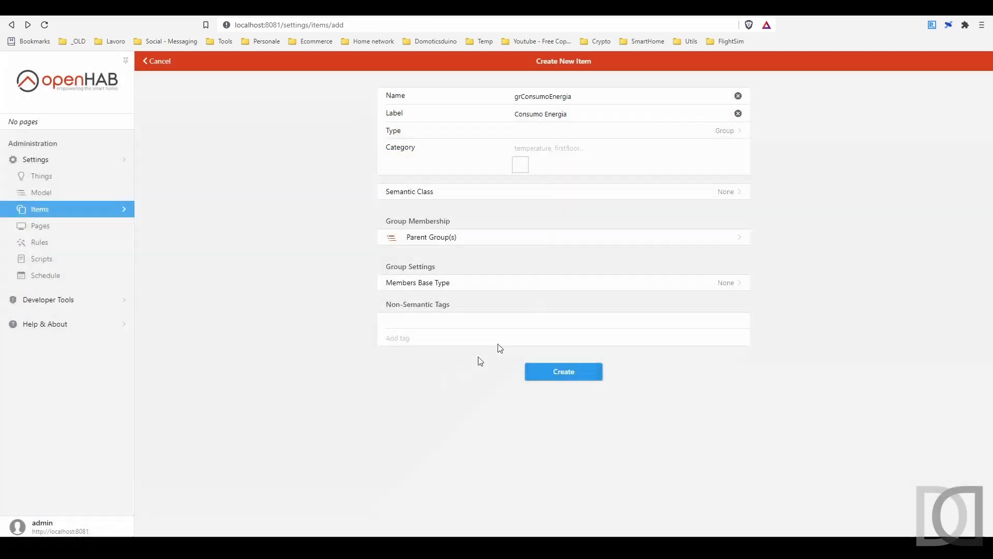
{"action": "left_click", "coordinate": [551, 142]}
{"action": "type", "text": "ener"}
{"action": "left_click", "coordinate": [525, 162]}
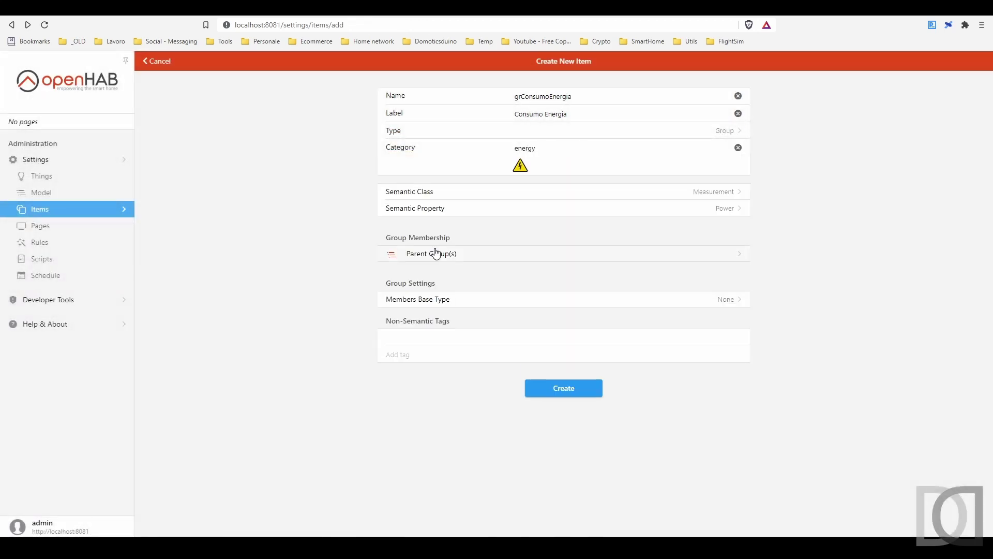
- Set the group's members base type to Number and its aggregation function to SUM, and create the group item
{"action": "left_click", "coordinate": [441, 307]}
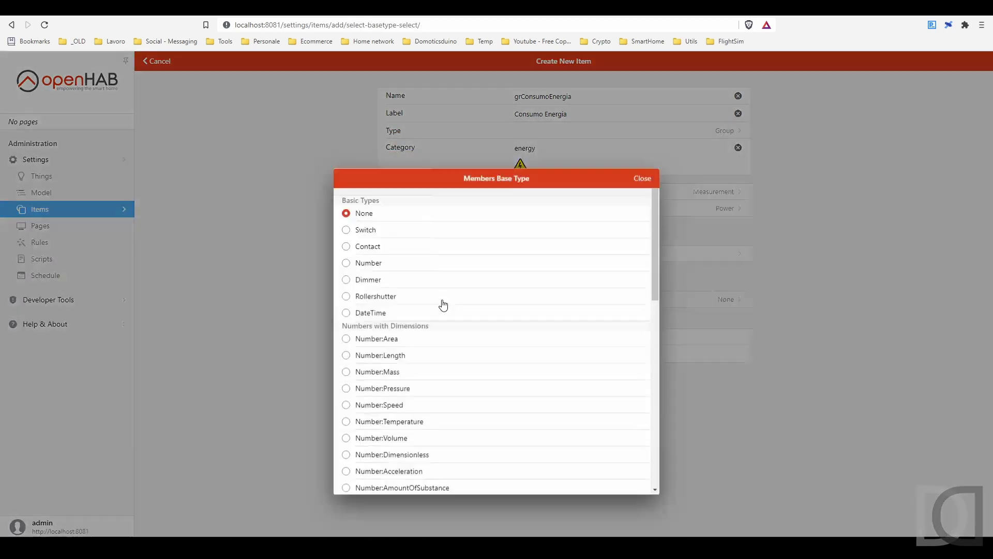
{"action": "left_click", "coordinate": [371, 233]}
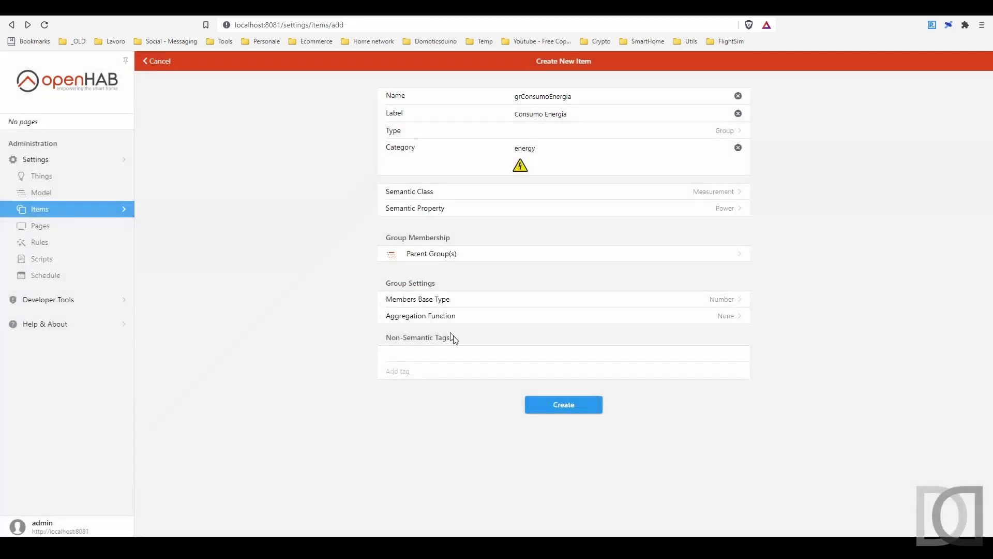
{"action": "left_click", "coordinate": [438, 321]}
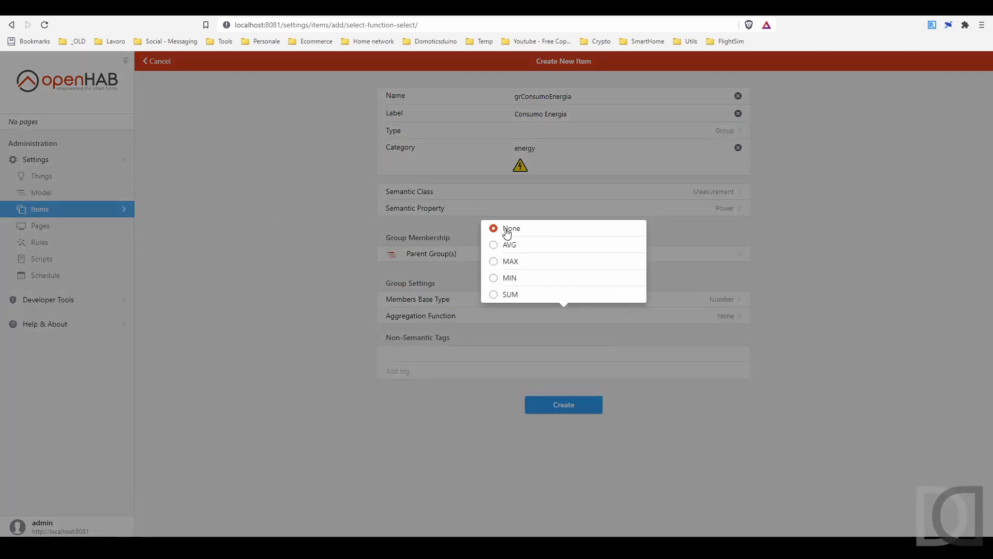
{"action": "left_click", "coordinate": [507, 294]}
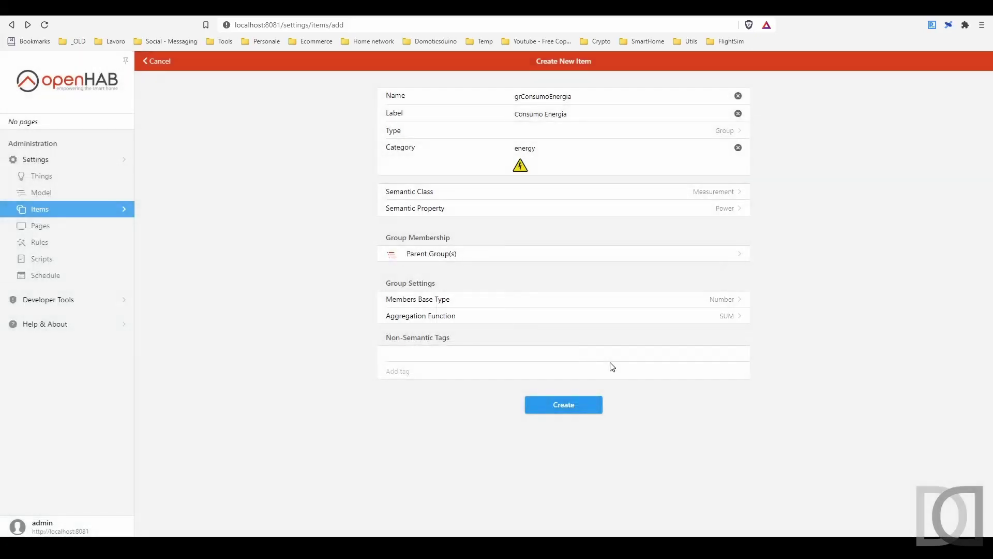
{"action": "left_click", "coordinate": [572, 409]}
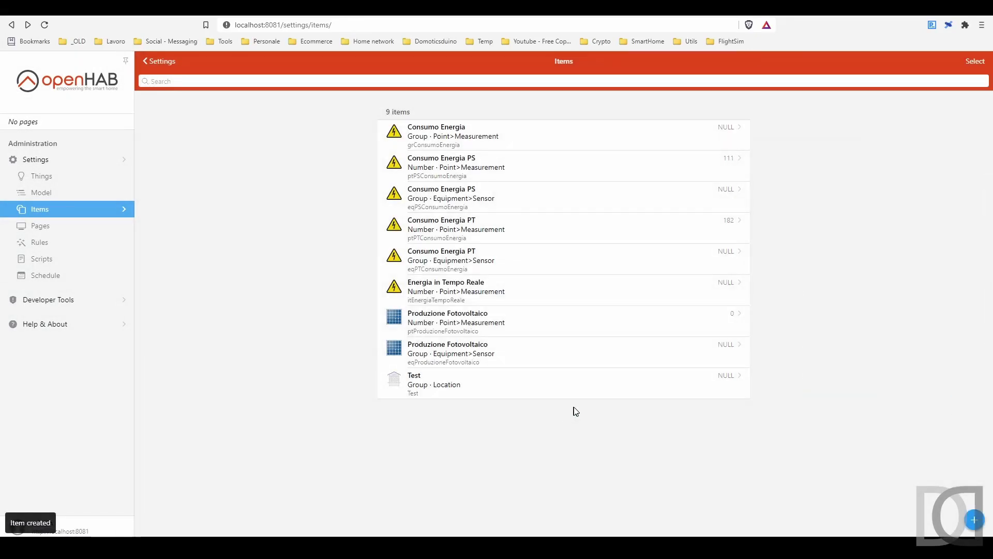
- Add the ptPSConsumoEnergia and ptPTConsumoEnergia items as direct members of the Consumo Energia group and apply the change
{"action": "left_click", "coordinate": [436, 134]}
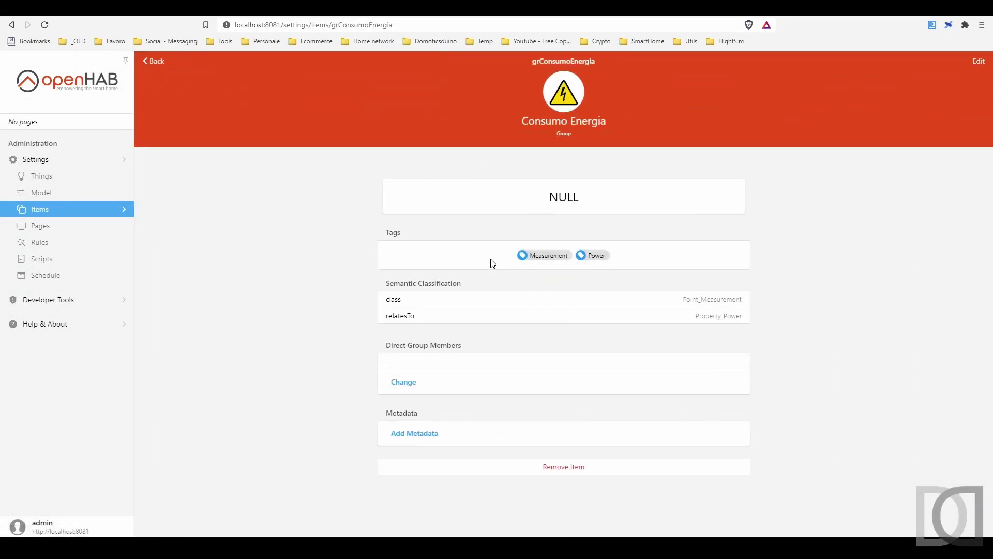
{"action": "left_click", "coordinate": [409, 386]}
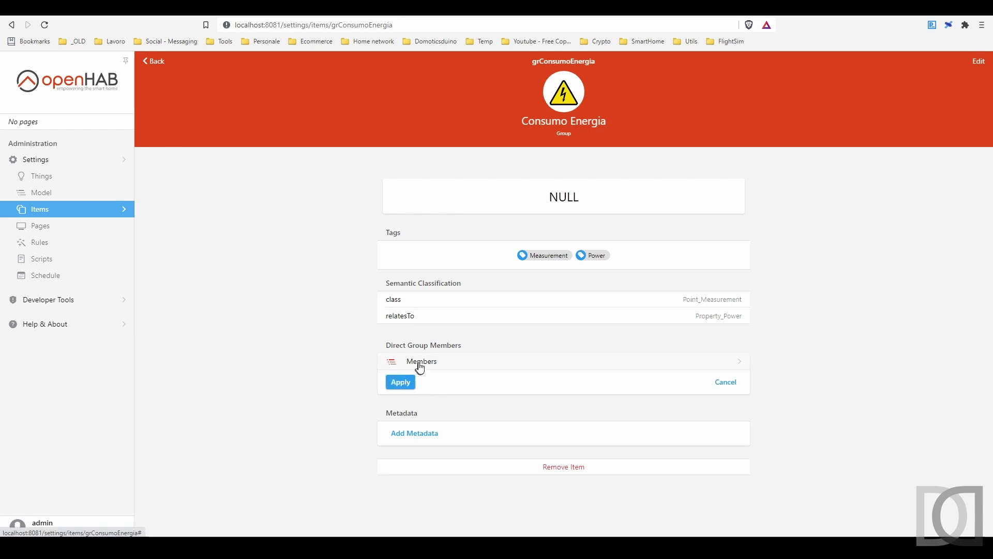
{"action": "left_click", "coordinate": [417, 363]}
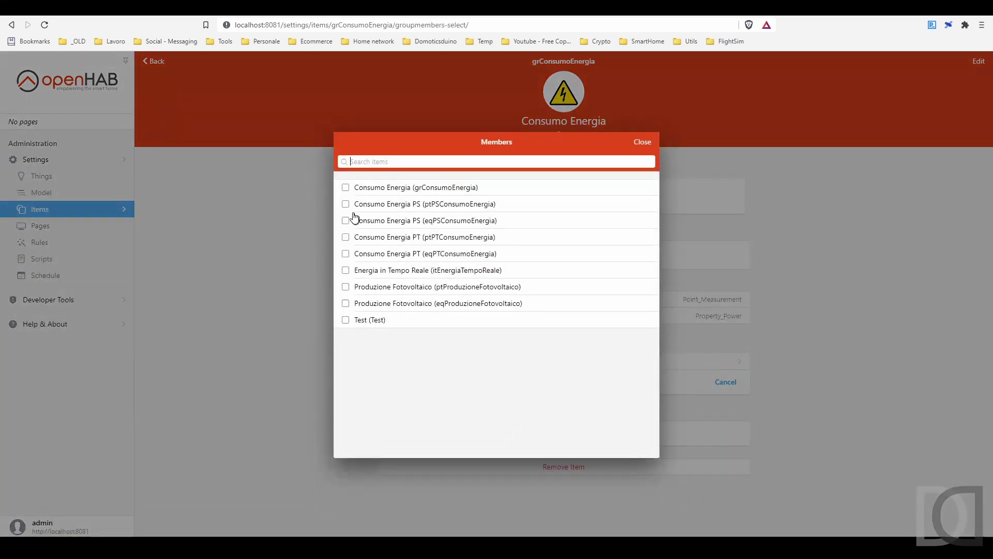
{"action": "left_click", "coordinate": [346, 204]}
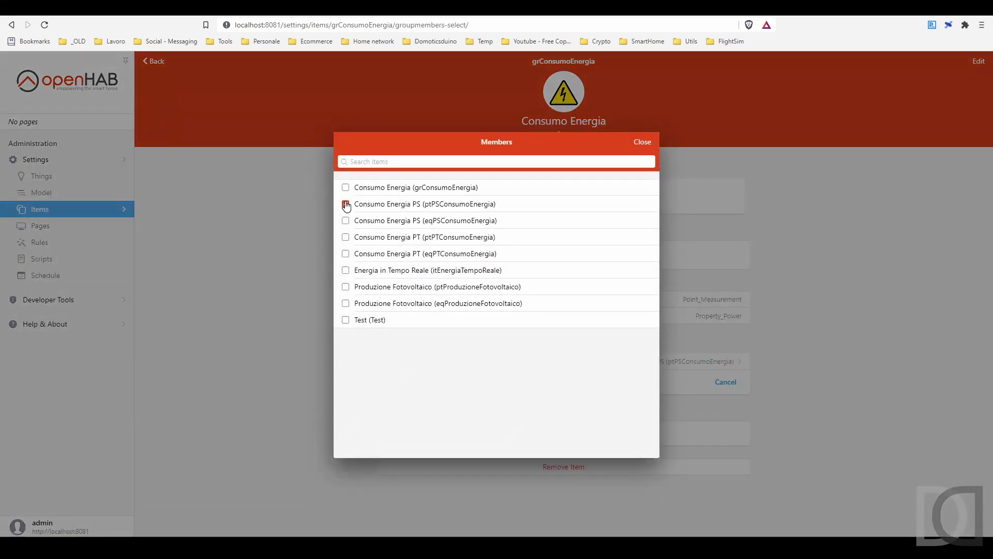
{"action": "left_click", "coordinate": [346, 238]}
{"action": "left_click", "coordinate": [642, 143]}
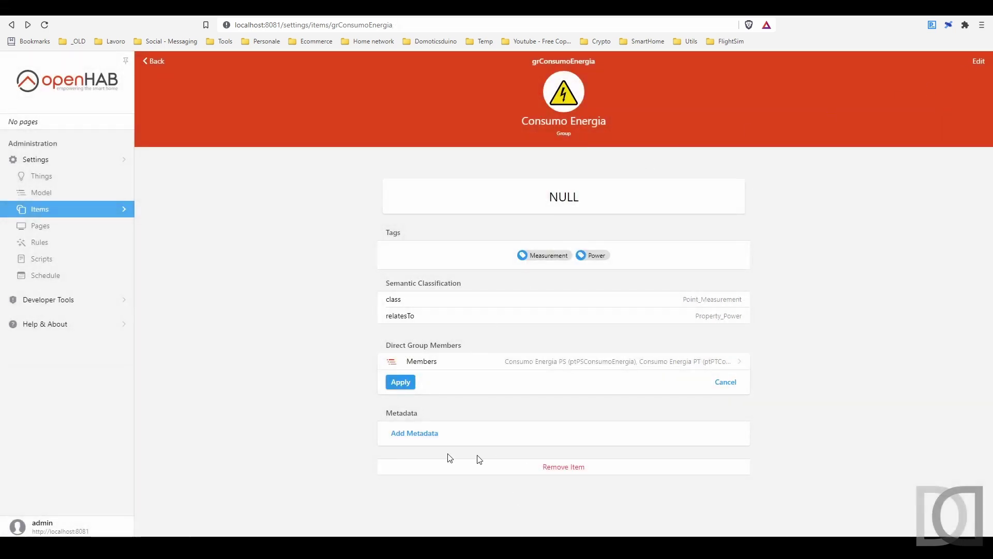
{"action": "left_click", "coordinate": [403, 383]}
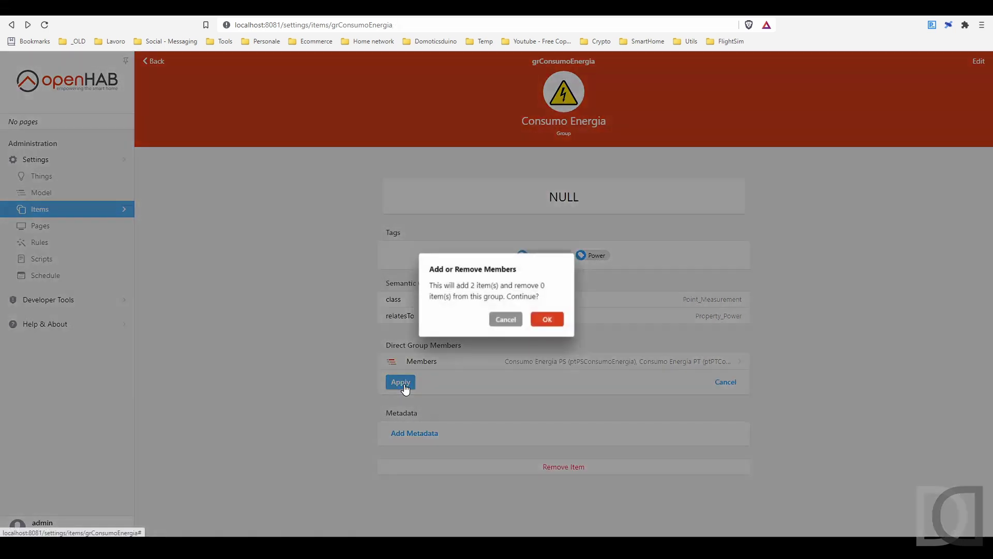
{"action": "left_click", "coordinate": [548, 320]}
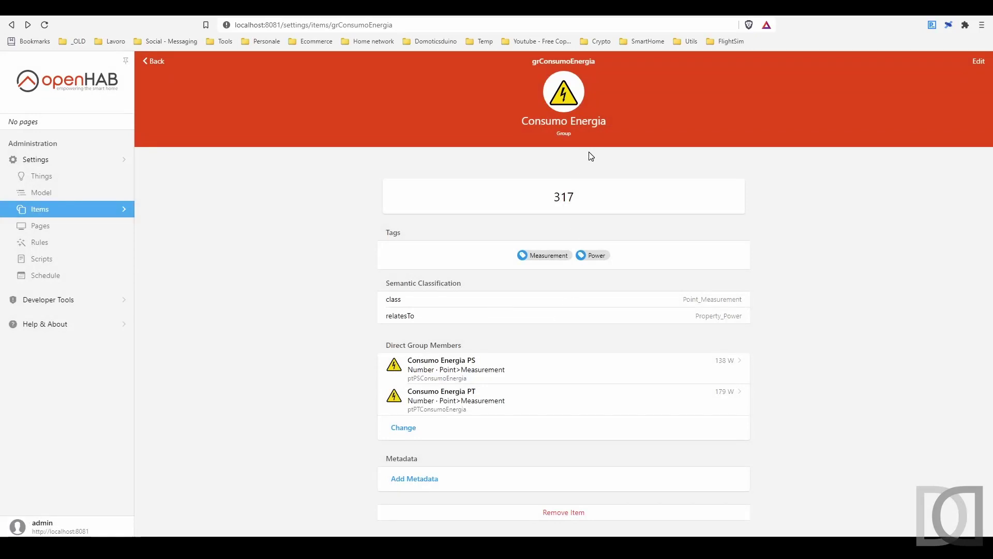
{"action": "left_click", "coordinate": [148, 63]}
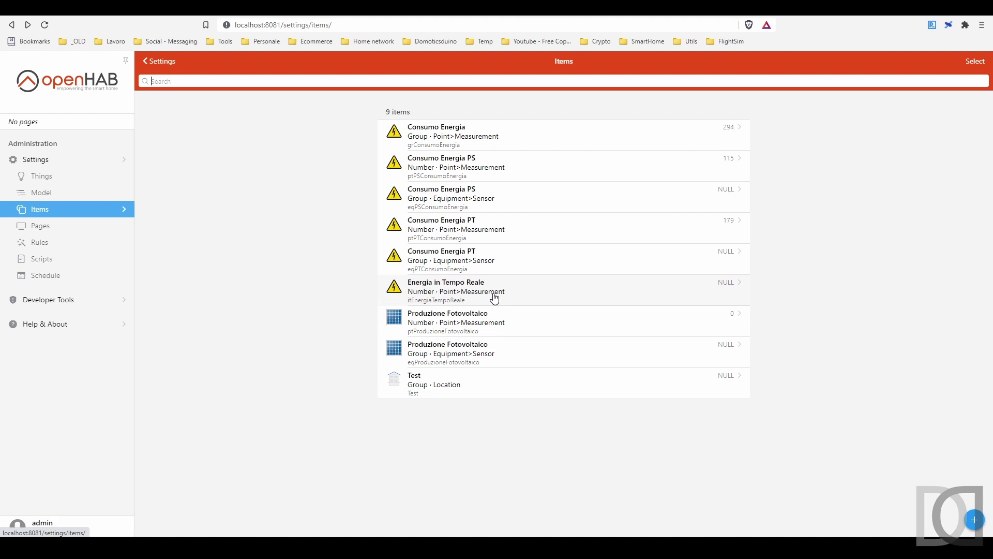
- Start creating a rule named Calcolo Energia Totale
{"action": "left_click", "coordinate": [57, 246]}
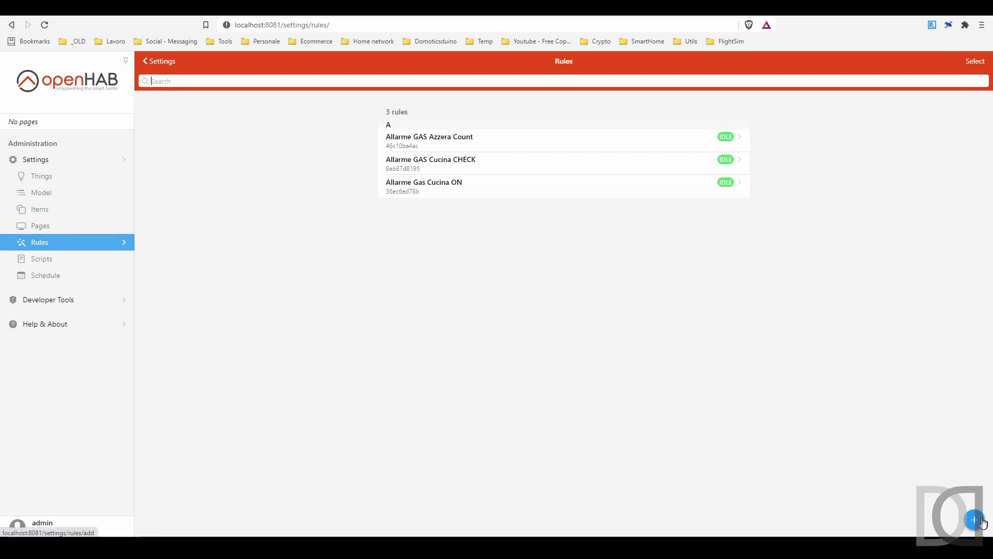
{"action": "left_click", "coordinate": [975, 520]}
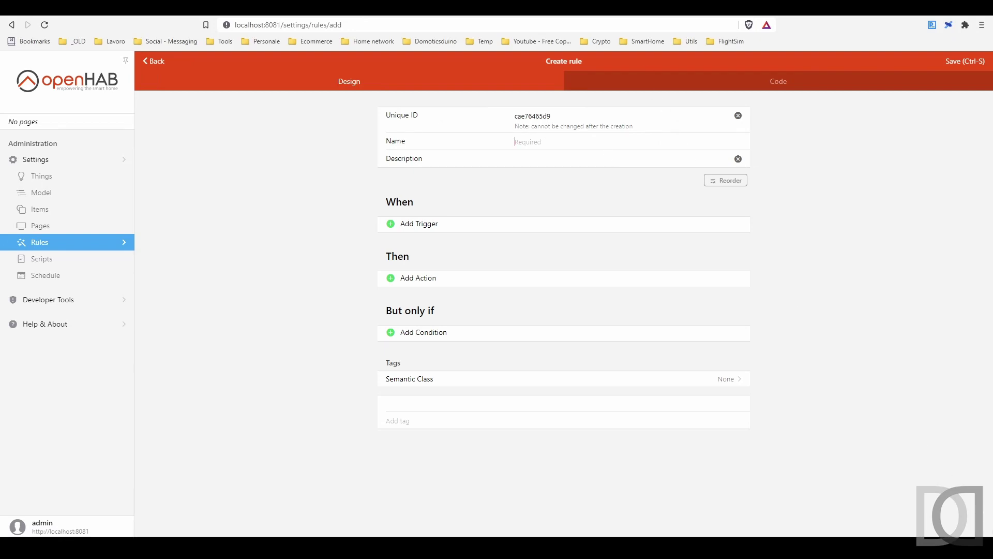
{"action": "type", "text": "Calcolo Energia Totale"}
- Add a trigger to the rule that fires when the Consumo Energia group item (grConsumoEnergia) changed
{"action": "left_click", "coordinate": [427, 225]}
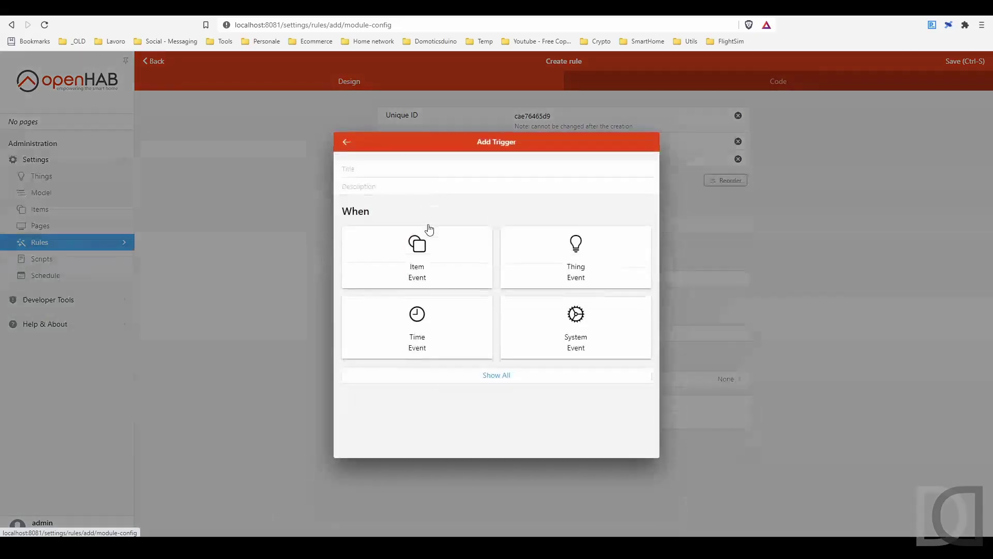
{"action": "left_click", "coordinate": [417, 259]}
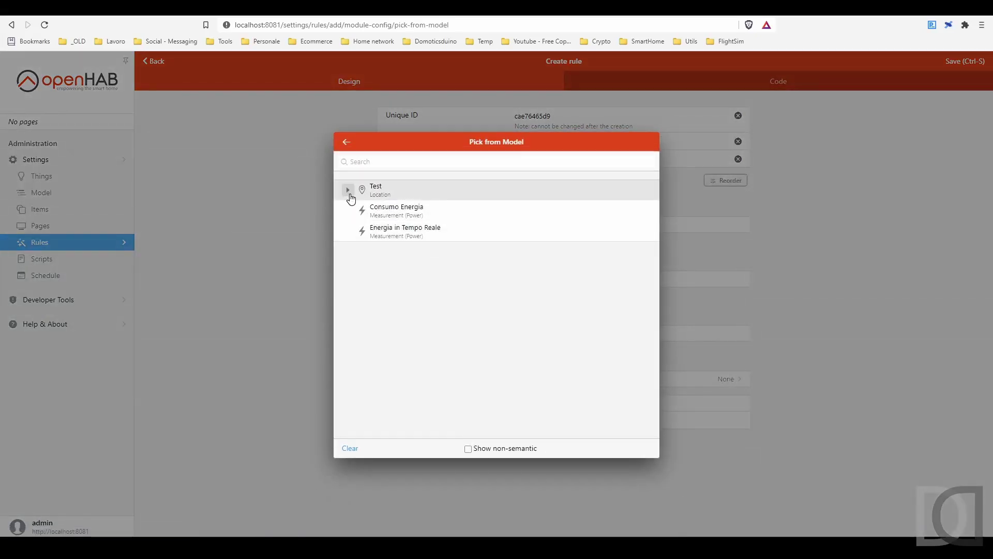
{"action": "left_click", "coordinate": [393, 211]}
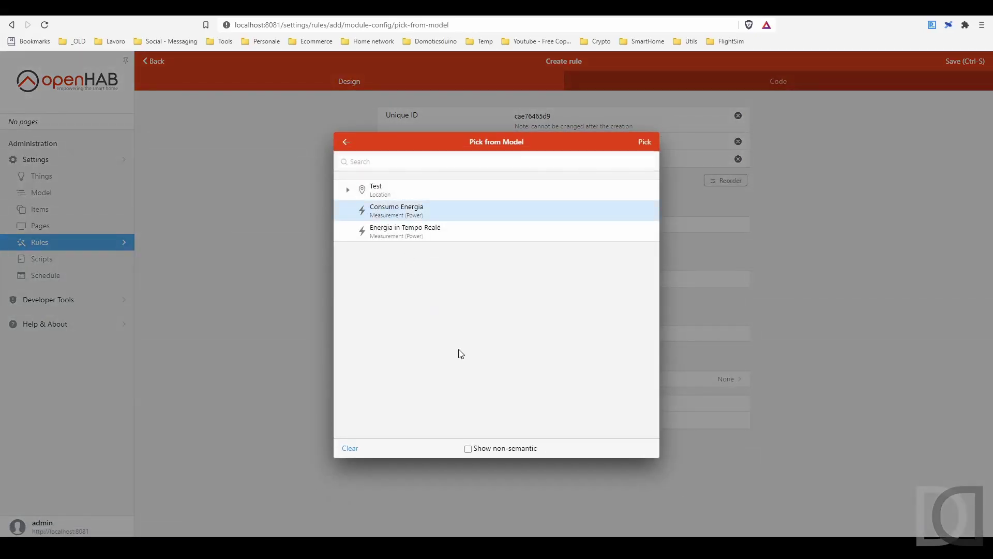
{"action": "left_click", "coordinate": [654, 141]}
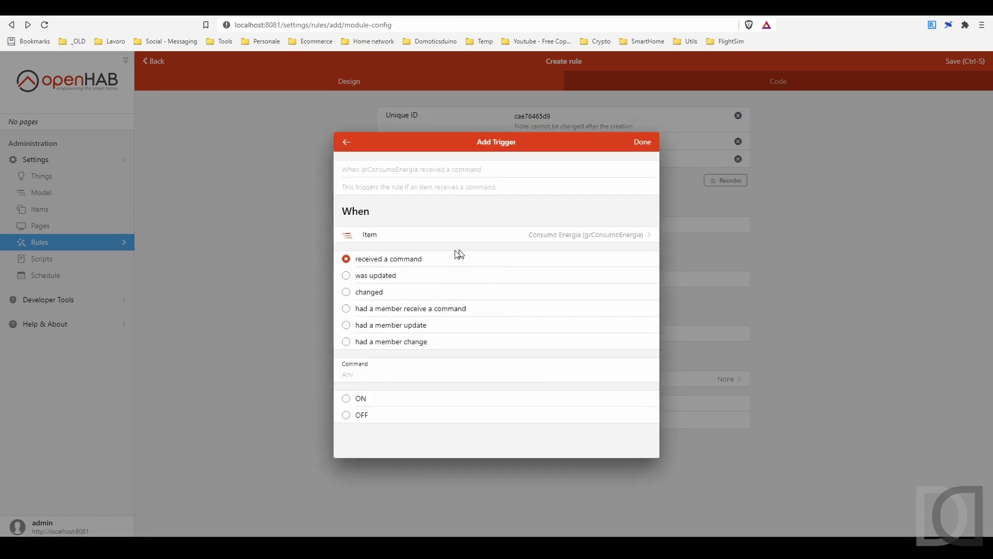
{"action": "left_click", "coordinate": [364, 292]}
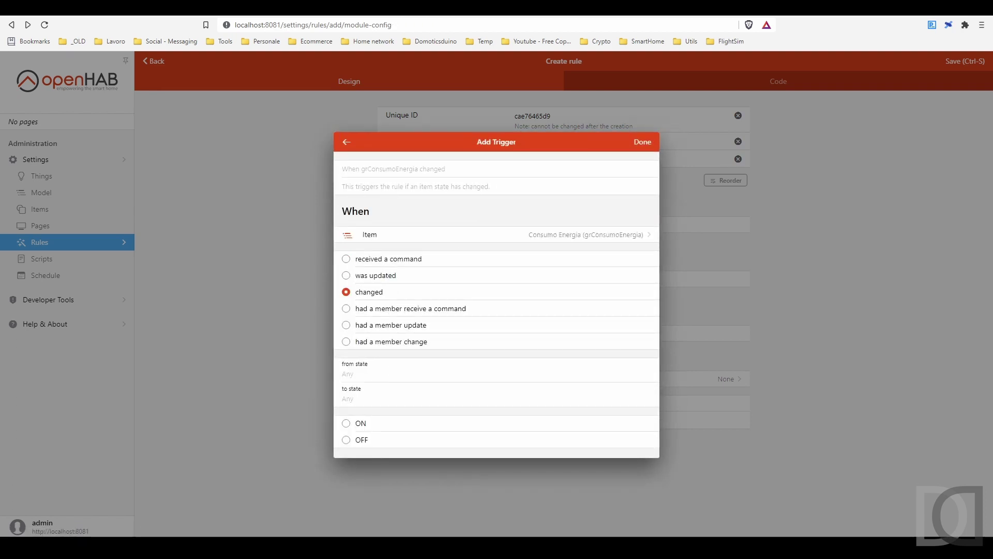
{"action": "left_click", "coordinate": [643, 144]}
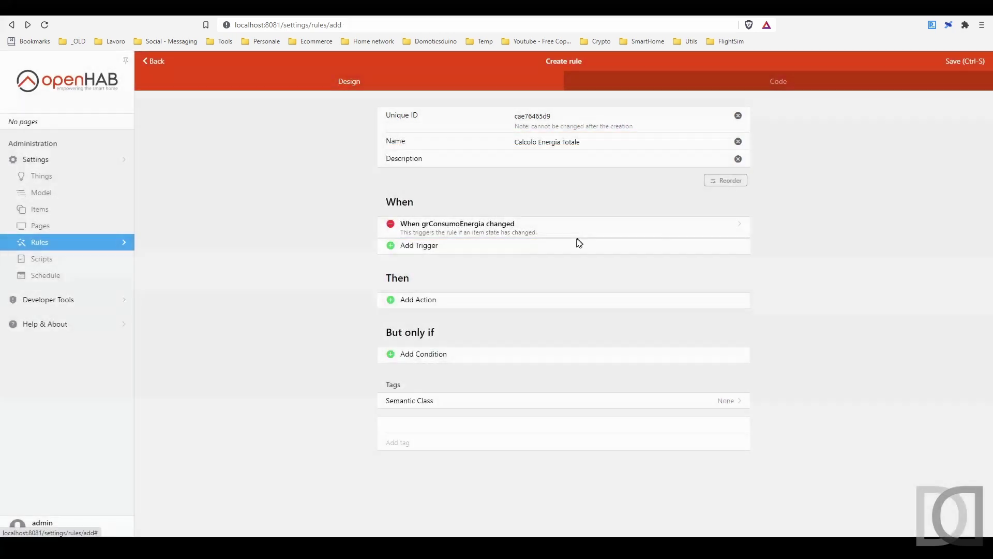
- Add a second trigger that fires when the ptProduzioneFotovoltaico item of the Test location's Produzione Fotovoltaico equipment changed
{"action": "left_click", "coordinate": [417, 246]}
{"action": "left_click", "coordinate": [411, 237]}
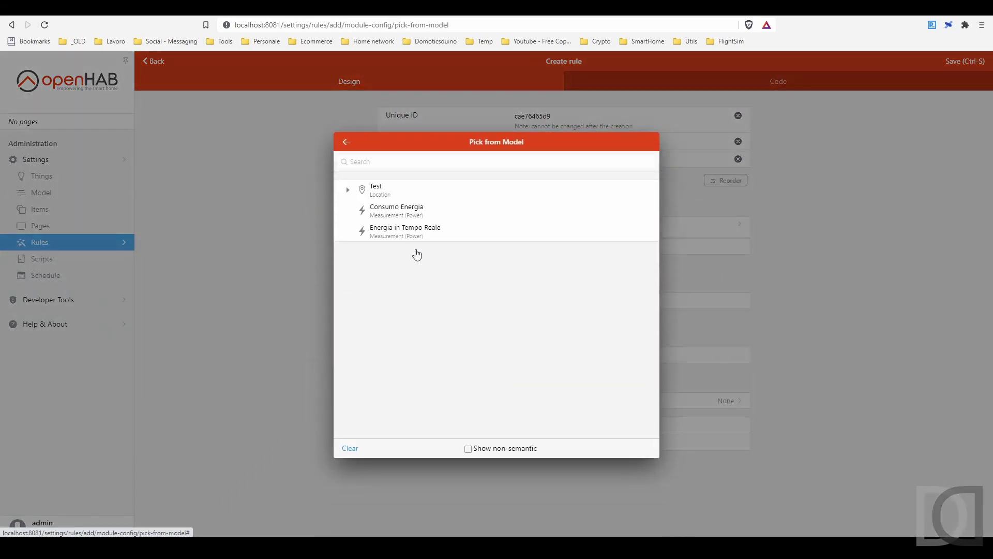
{"action": "left_click", "coordinate": [349, 191]}
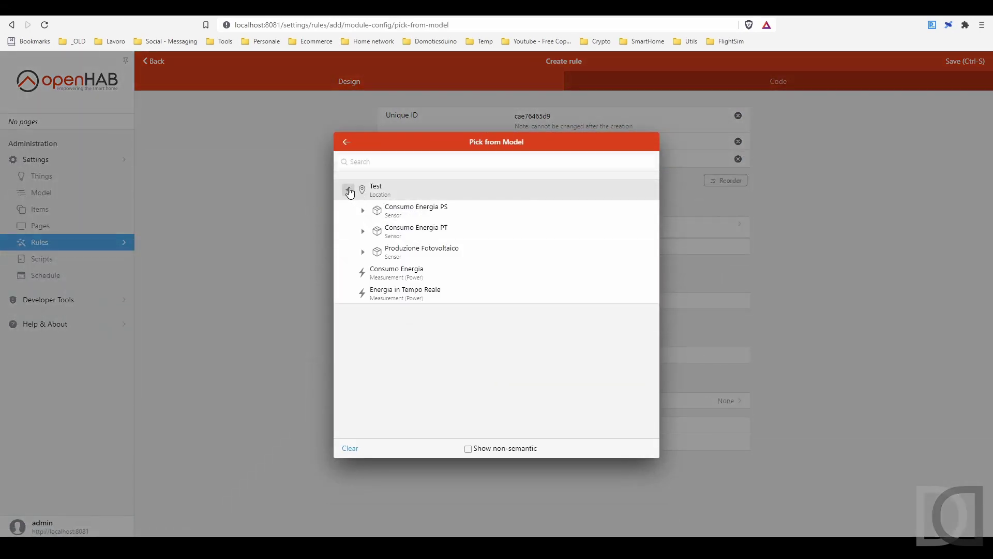
{"action": "left_click", "coordinate": [363, 210]}
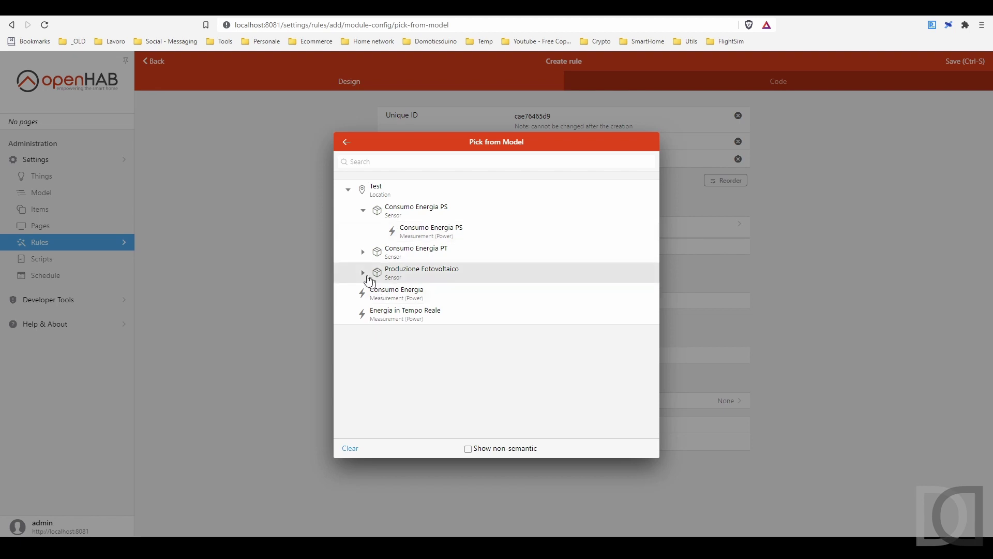
{"action": "left_click", "coordinate": [363, 272]}
{"action": "left_click", "coordinate": [421, 299]}
{"action": "left_click", "coordinate": [645, 142]}
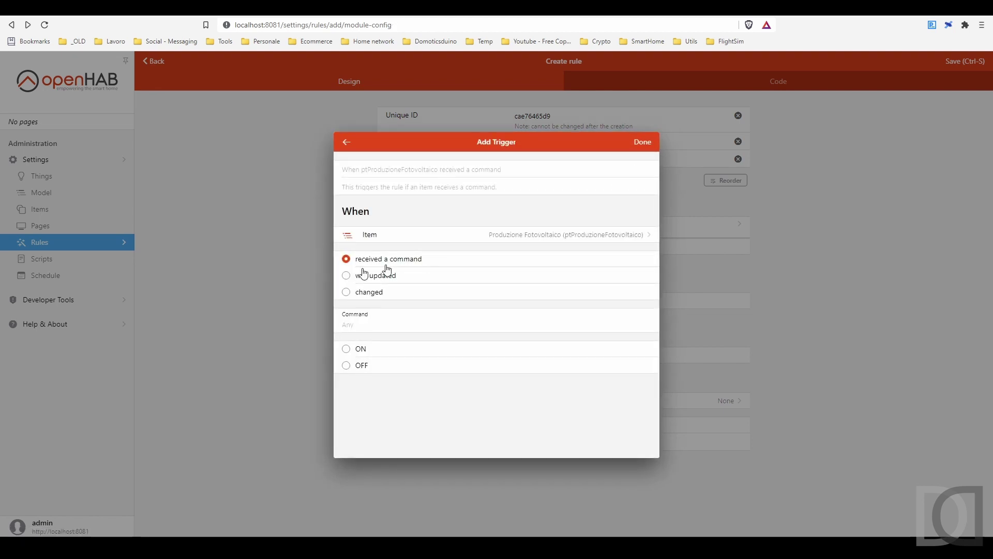
{"action": "left_click", "coordinate": [368, 292]}
{"action": "left_click", "coordinate": [642, 142]}
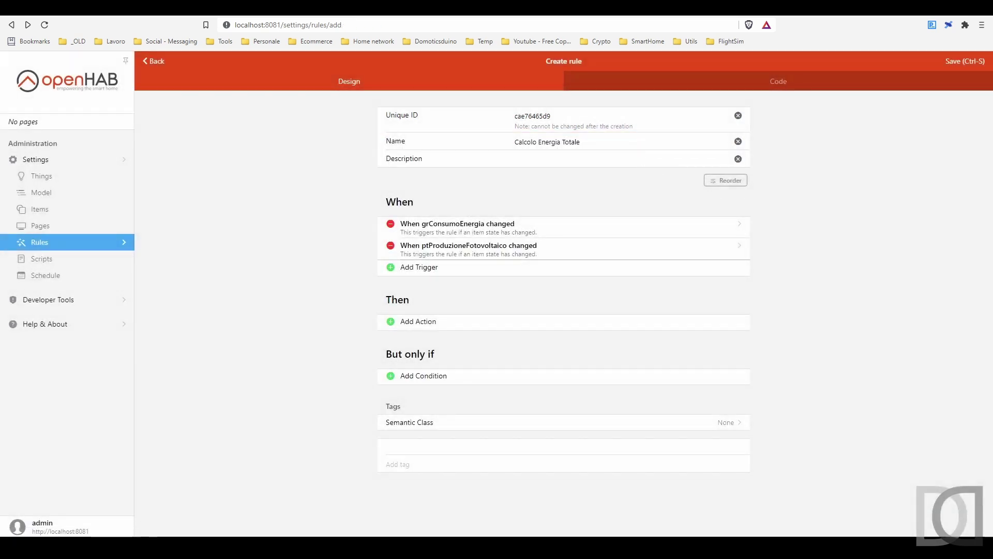
- Add a Run Script action to the rule using the Rule DSL scripting language
{"action": "left_click", "coordinate": [412, 324]}
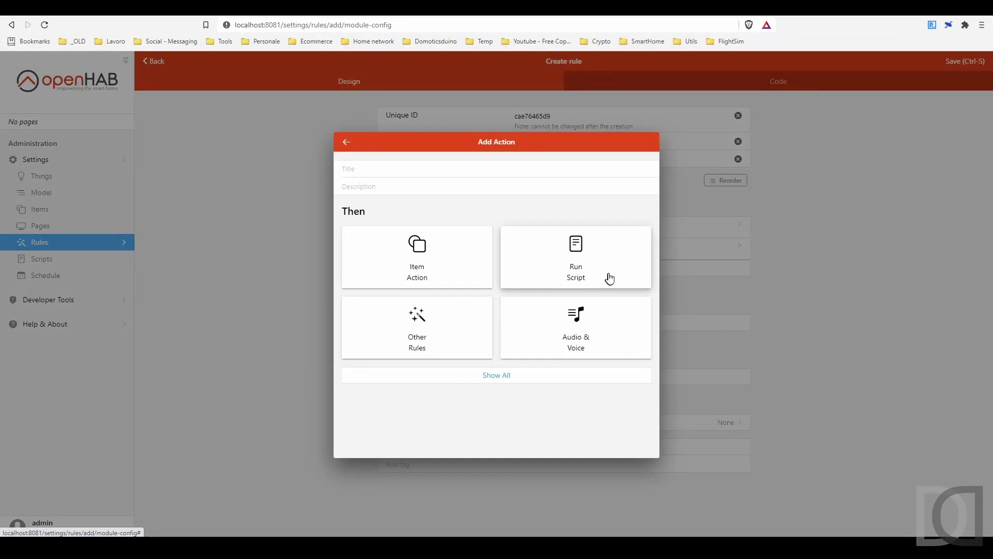
{"action": "left_click", "coordinate": [591, 274]}
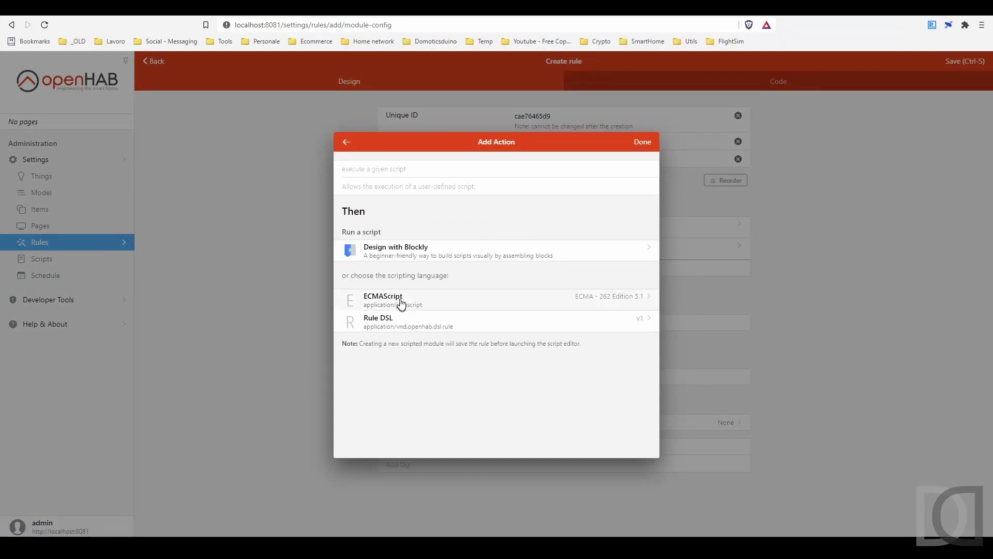
{"action": "left_click", "coordinate": [402, 321]}
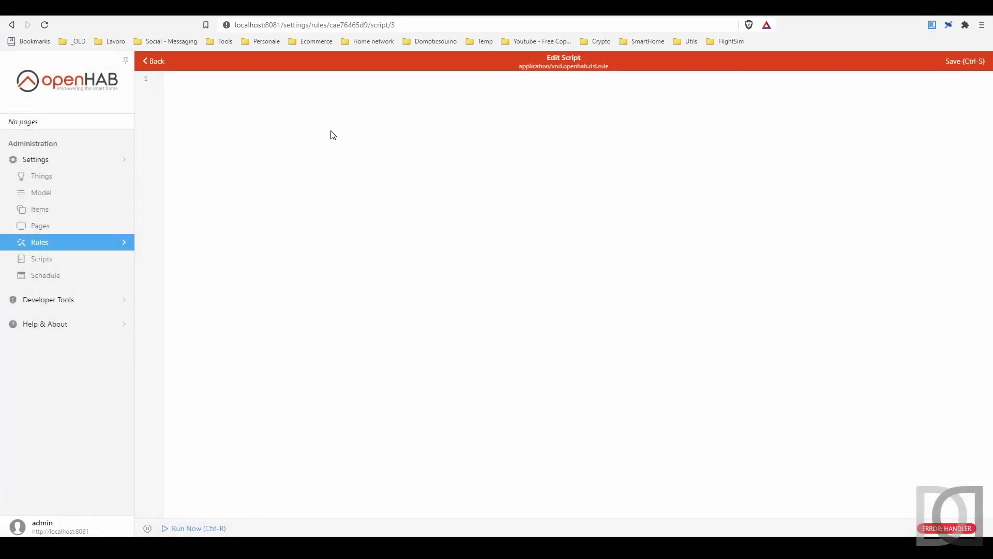
- Write the script as itEnergiaTempoReale.postUpdate((grConsumoEnergia.state as Number) - (ptProduzioneFotovoltaico.state as Number)), save it and return to the rule
{"action": "type", "text": "itEnergiaTempoReale.postUpdate((grConsumoEnergia.state as Number) - (ptProduzioneFotovoltaico.state as Number))"}
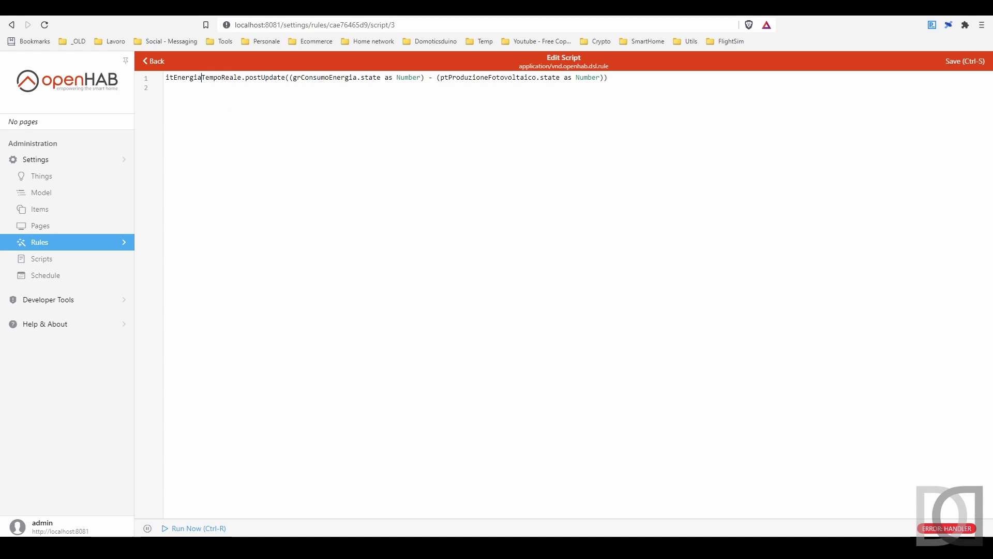
{"action": "double_click", "coordinate": [204, 78]}
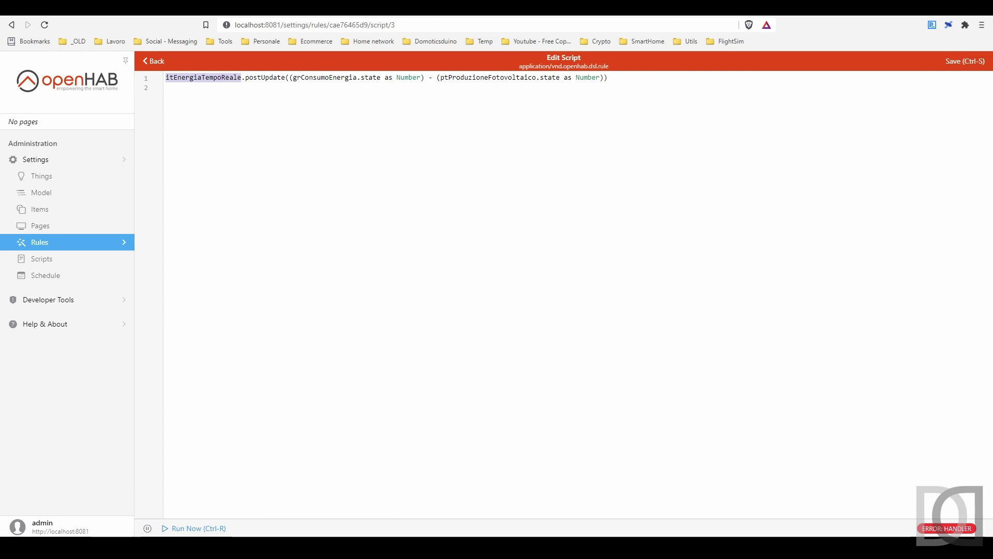
{"action": "left_click_drag", "start_coordinate": [293, 77], "coordinate": [372, 78]}
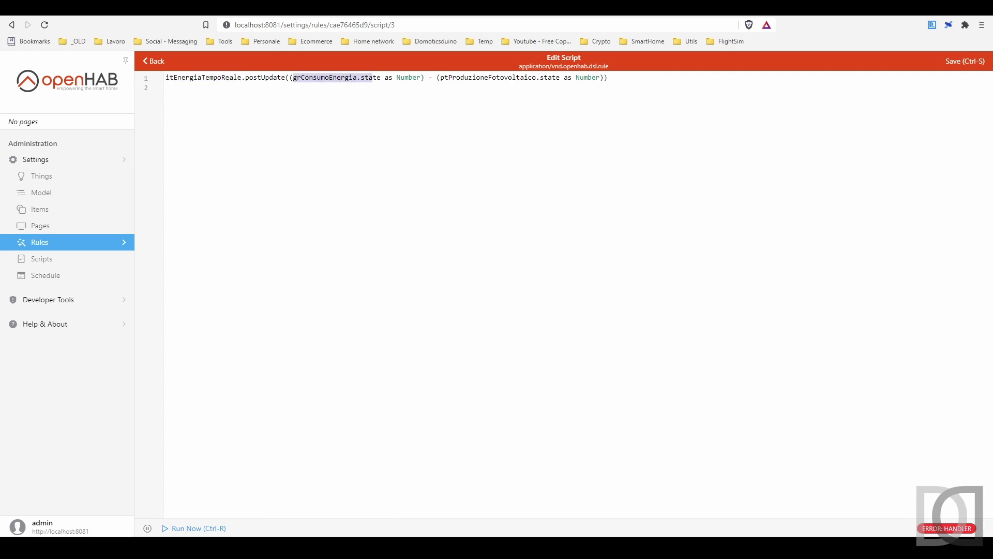
{"action": "left_click_drag", "start_coordinate": [440, 77], "coordinate": [537, 113]}
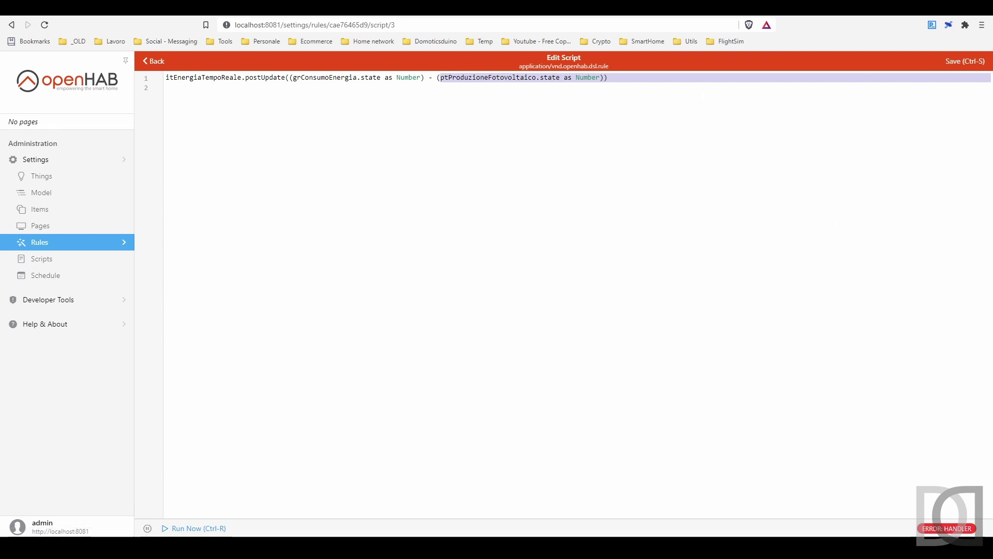
{"action": "left_click", "coordinate": [578, 106]}
{"action": "left_click", "coordinate": [965, 61]}
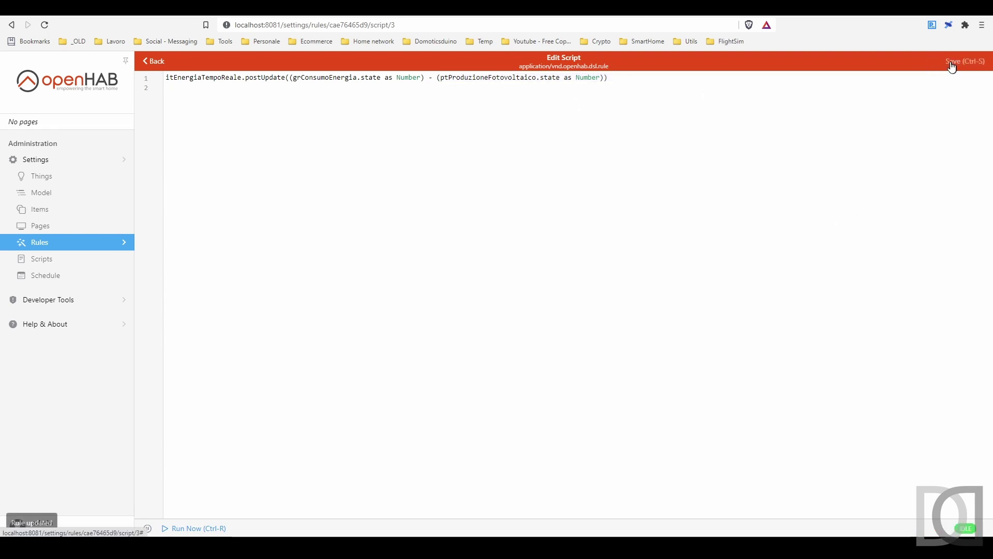
{"action": "left_click", "coordinate": [154, 61]}
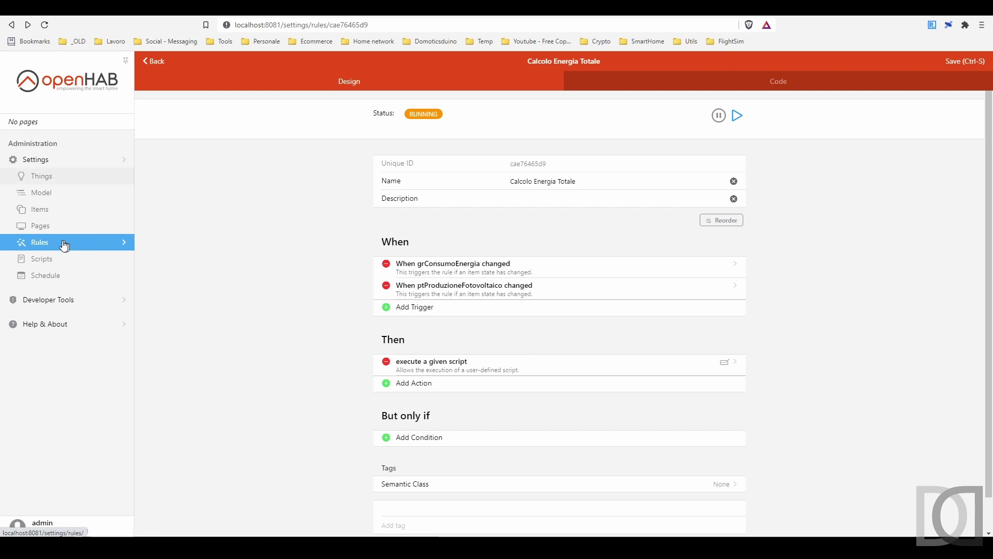
- Examine the current values of the Energia in Tempo Reale and Consumo Energia items in the semantic model
{"action": "left_click", "coordinate": [70, 66]}
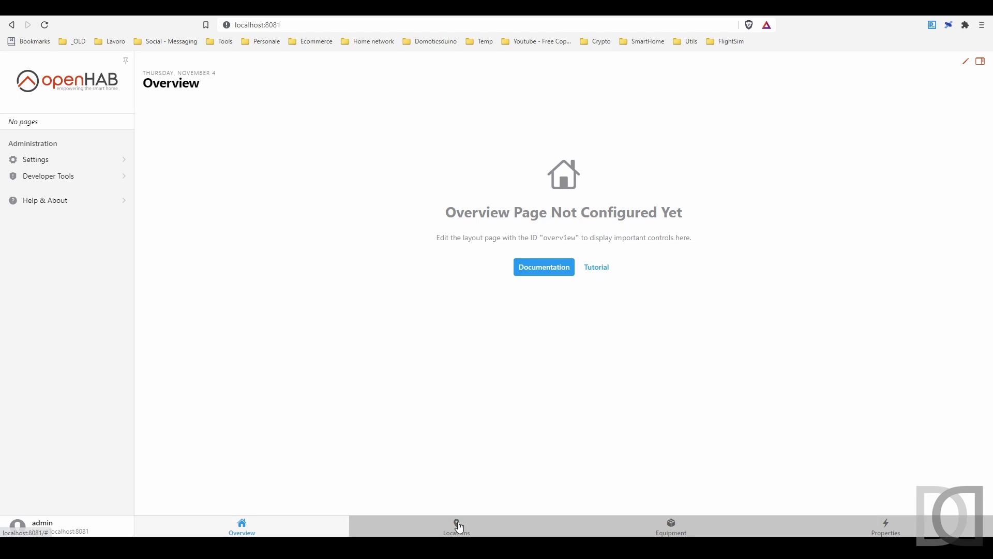
{"action": "left_click", "coordinate": [457, 527]}
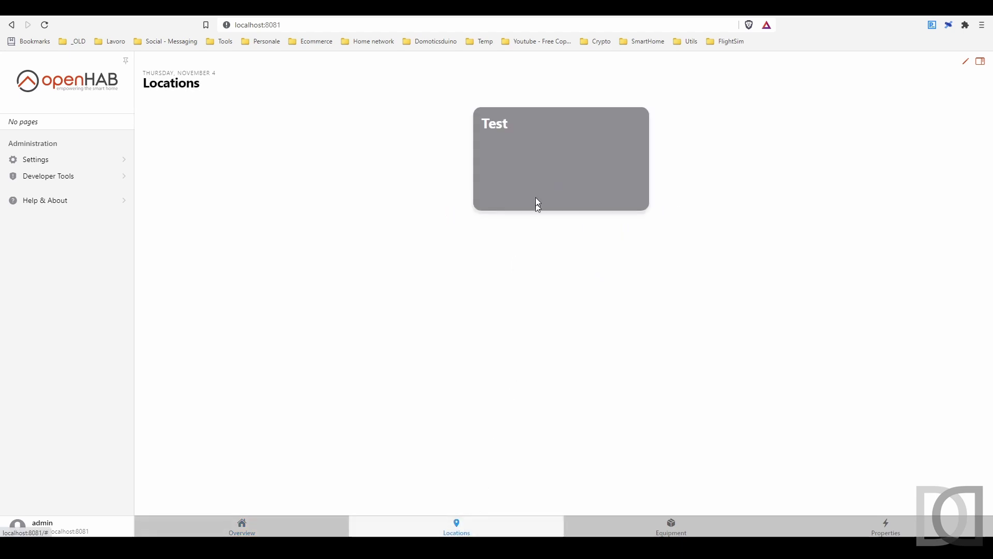
{"action": "left_click", "coordinate": [51, 161]}
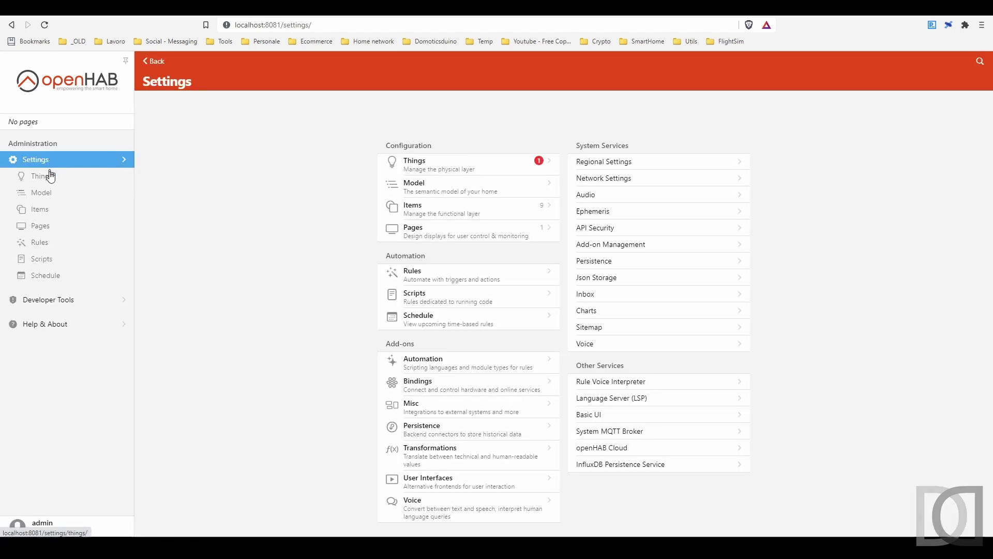
{"action": "left_click", "coordinate": [49, 201]}
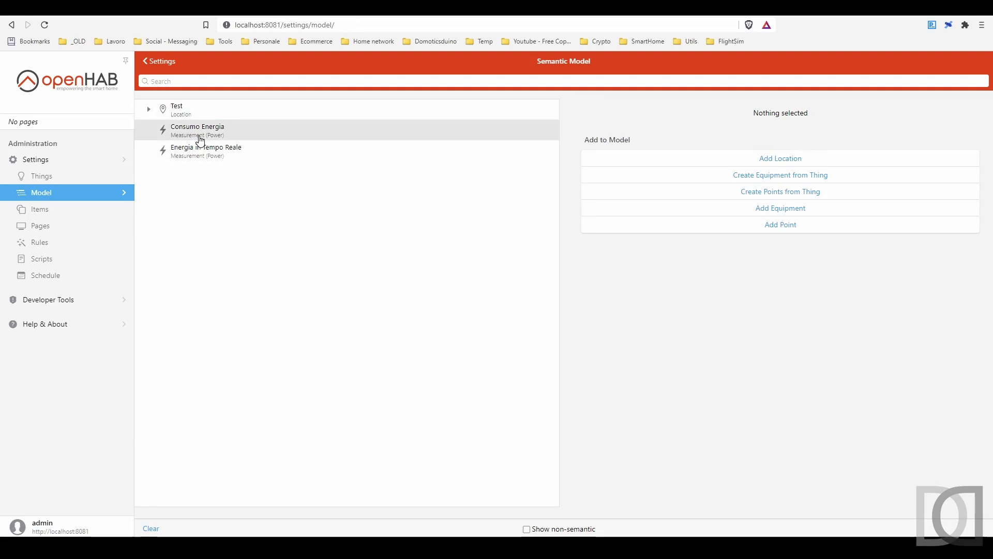
{"action": "left_click", "coordinate": [149, 109]}
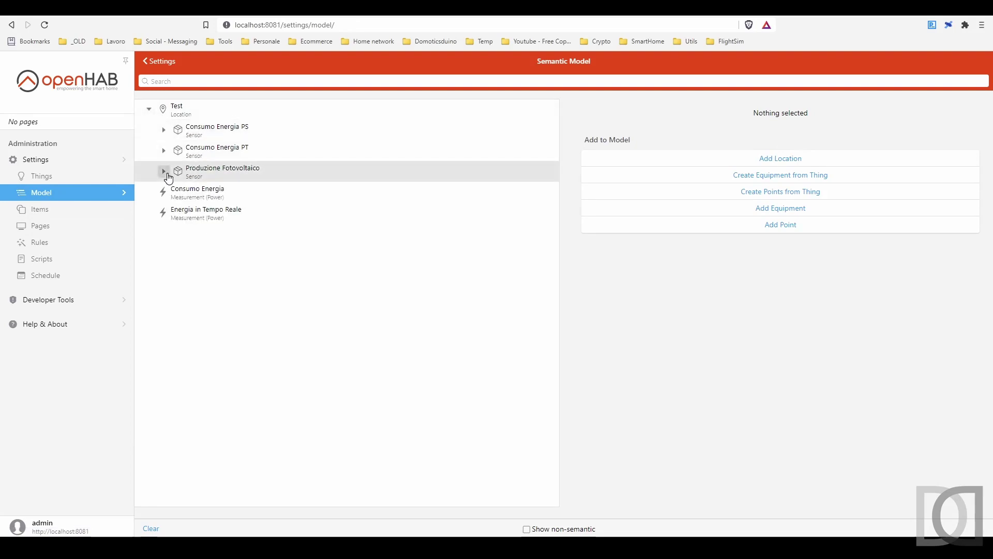
{"action": "left_click", "coordinate": [177, 214]}
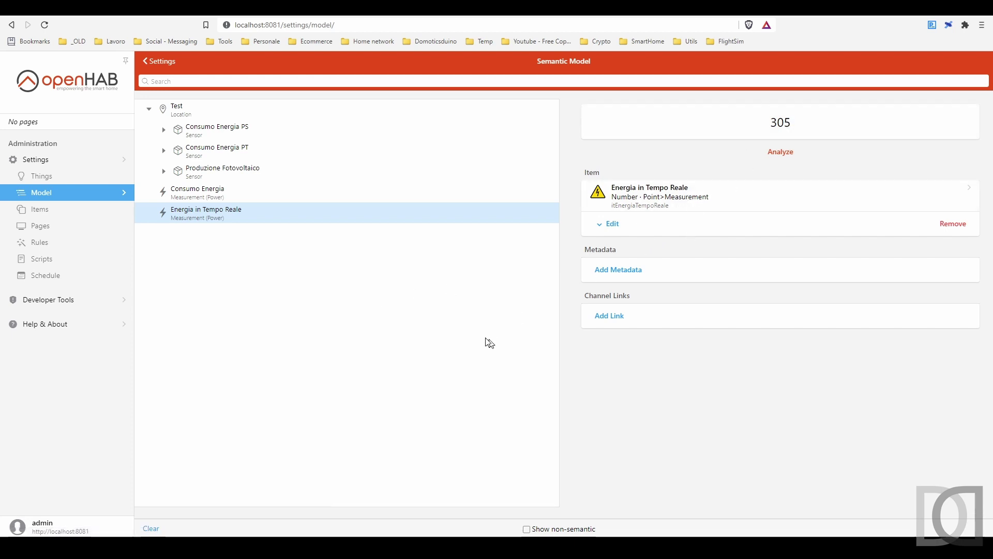
{"action": "left_click", "coordinate": [212, 199]}
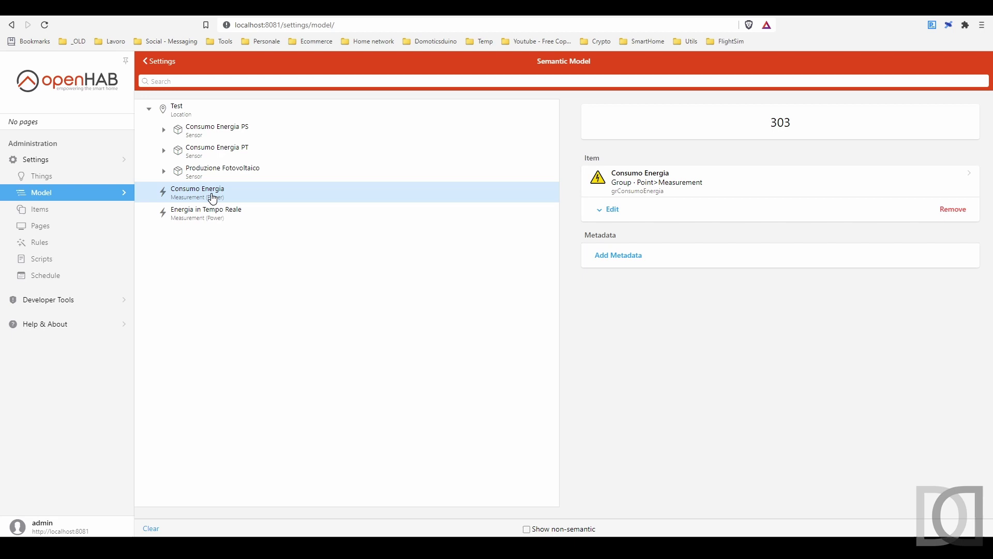
{"action": "left_click", "coordinate": [216, 220]}
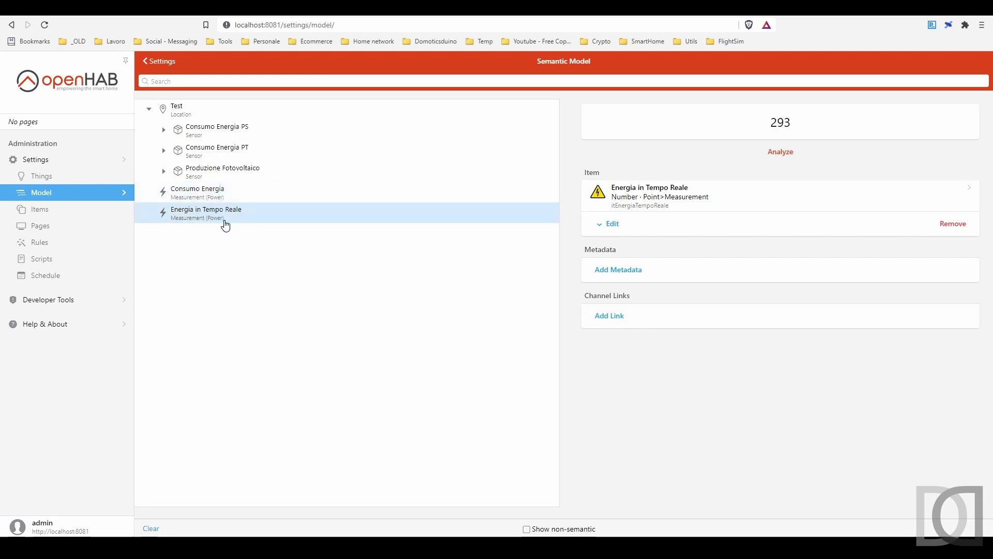